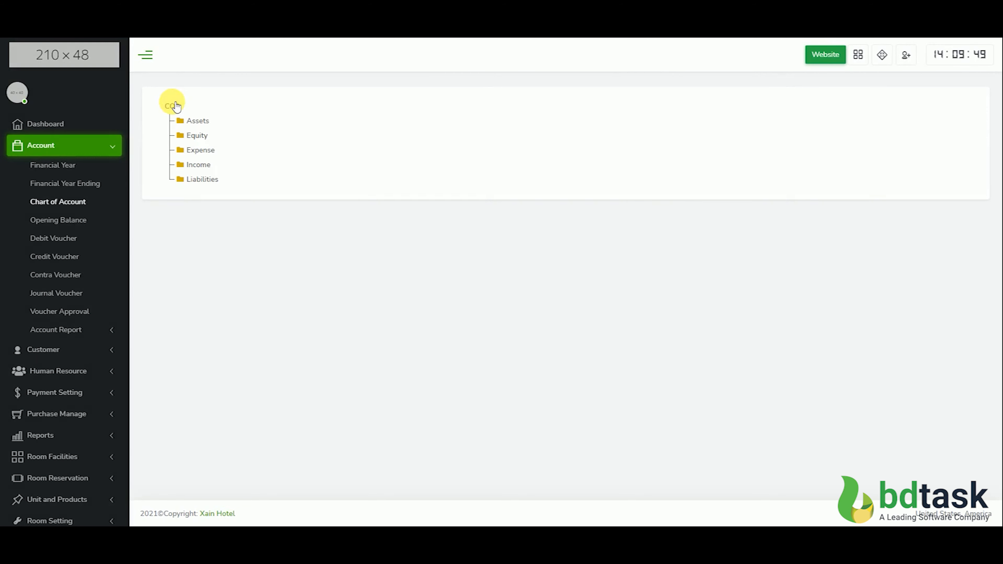
Examine the Assets, Liabilities and Income branches in the chart of accounts
{"action": "left_click", "coordinate": [192, 120]}
{"action": "left_click", "coordinate": [202, 210]}
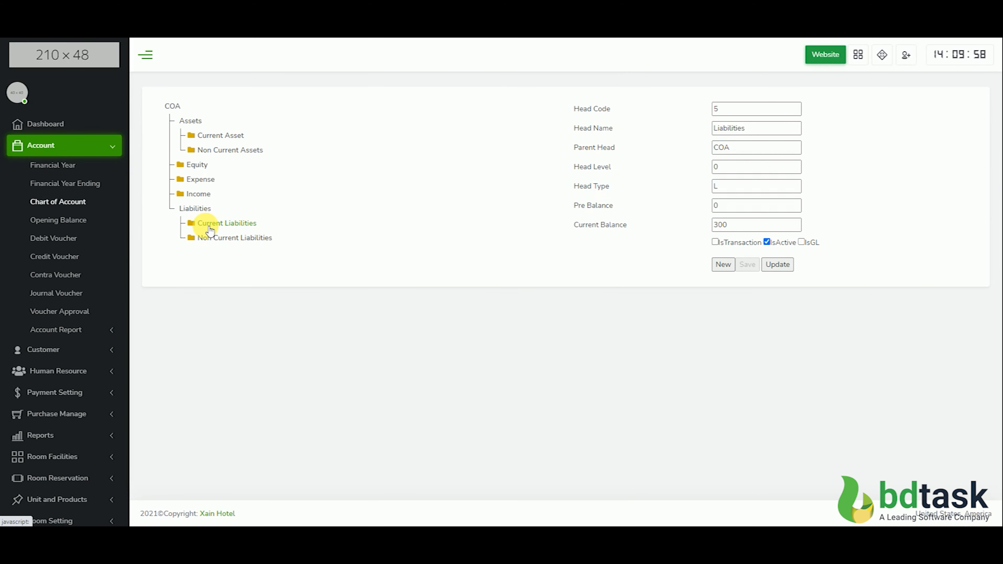
{"action": "left_click", "coordinate": [198, 193]}
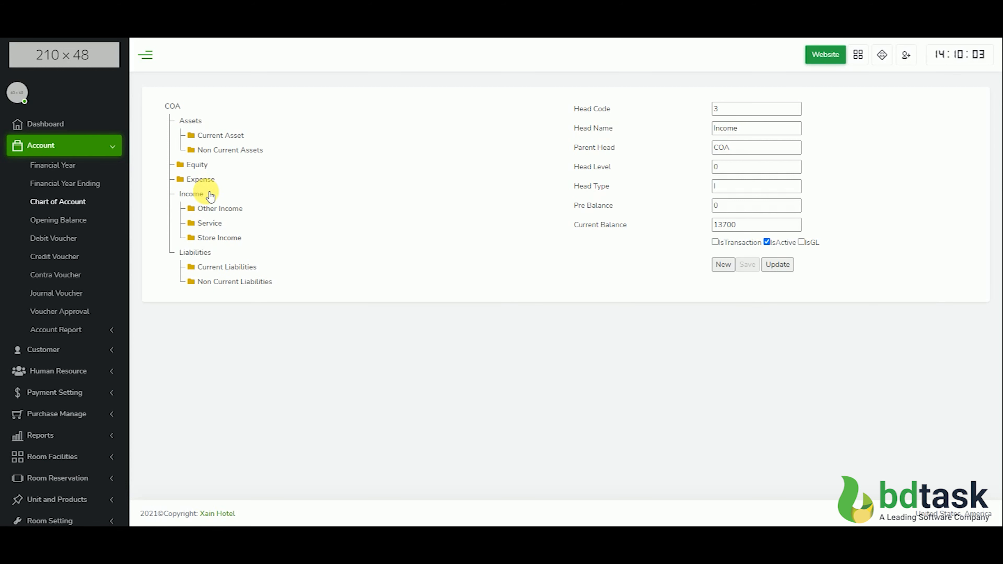
{"action": "left_click", "coordinate": [195, 253]}
{"action": "left_click", "coordinate": [190, 194]}
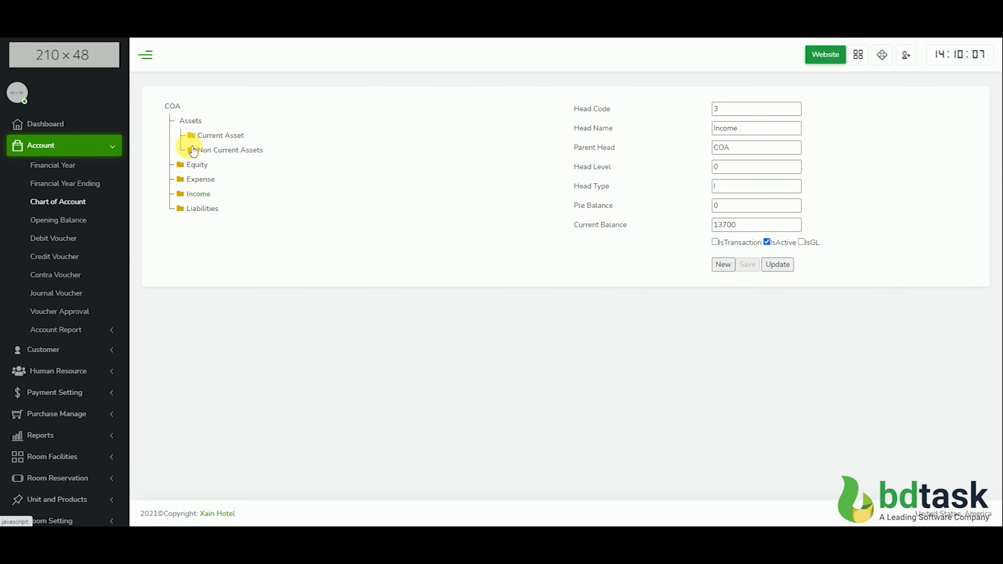
Examine the Current Asset branch down to the Cash In Hand and Online Payment heads under Cash & Cash Equivalent
{"action": "left_click", "coordinate": [210, 136]}
{"action": "left_click", "coordinate": [223, 179]}
{"action": "left_click", "coordinate": [242, 209]}
{"action": "left_click", "coordinate": [249, 224]}
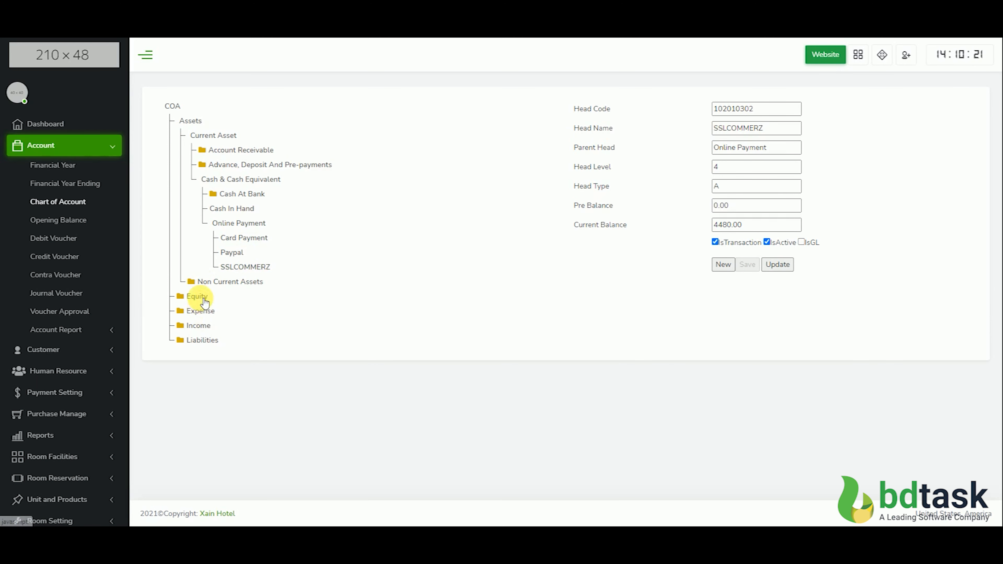
Examine the Equity and Expense heads, the Service heads under Income, and the Liabilities branch
{"action": "left_click", "coordinate": [196, 296]}
{"action": "left_click", "coordinate": [193, 299]}
{"action": "left_click", "coordinate": [198, 310]}
{"action": "left_click", "coordinate": [197, 313]}
{"action": "left_click", "coordinate": [199, 327]}
{"action": "left_click", "coordinate": [212, 356]}
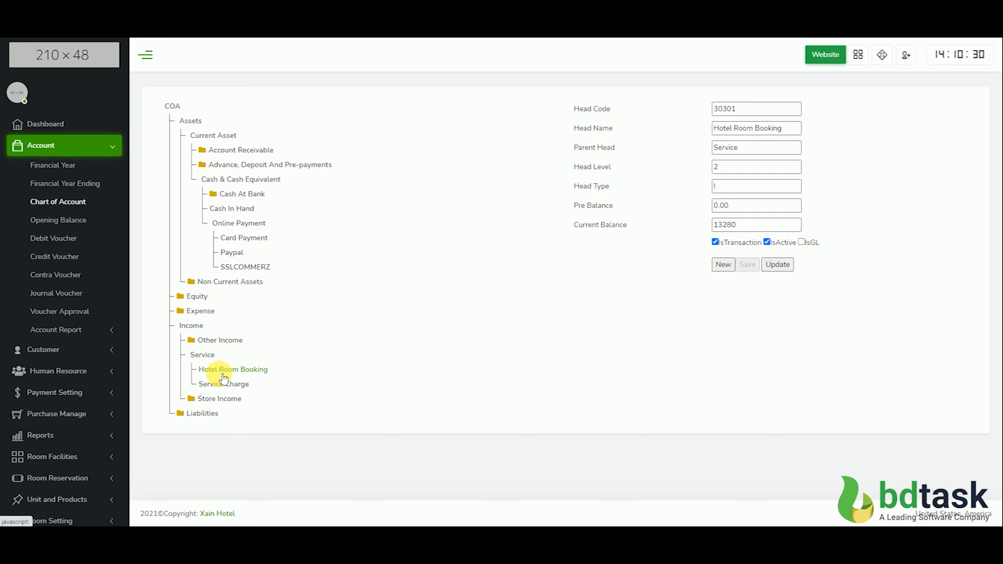
{"action": "left_click", "coordinate": [216, 413]}
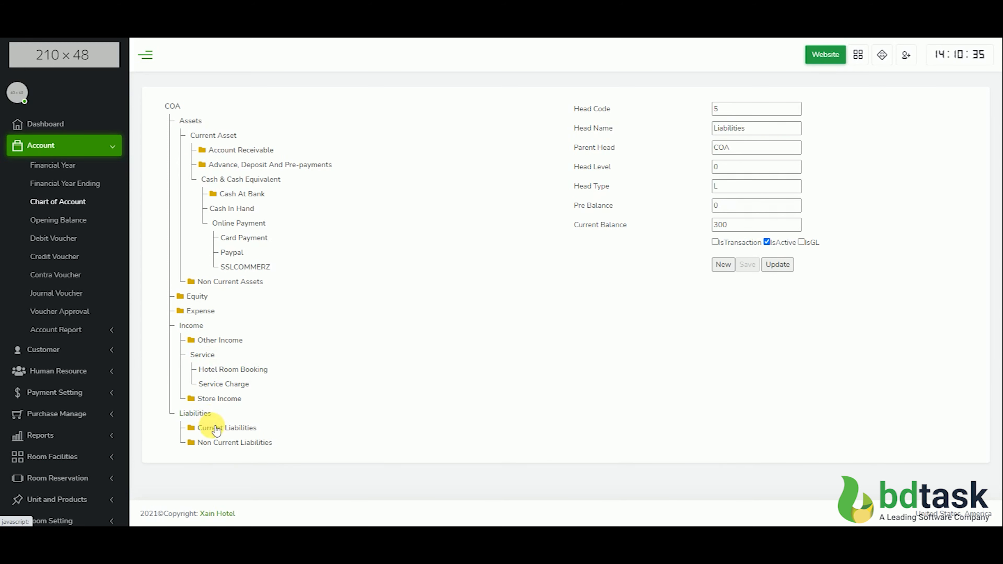
Review the Expense heads in the chart of accounts and the details of the Assets head
{"action": "left_click", "coordinate": [175, 106]}
{"action": "left_click", "coordinate": [178, 106]}
{"action": "left_click", "coordinate": [192, 136]}
{"action": "left_click", "coordinate": [200, 180]}
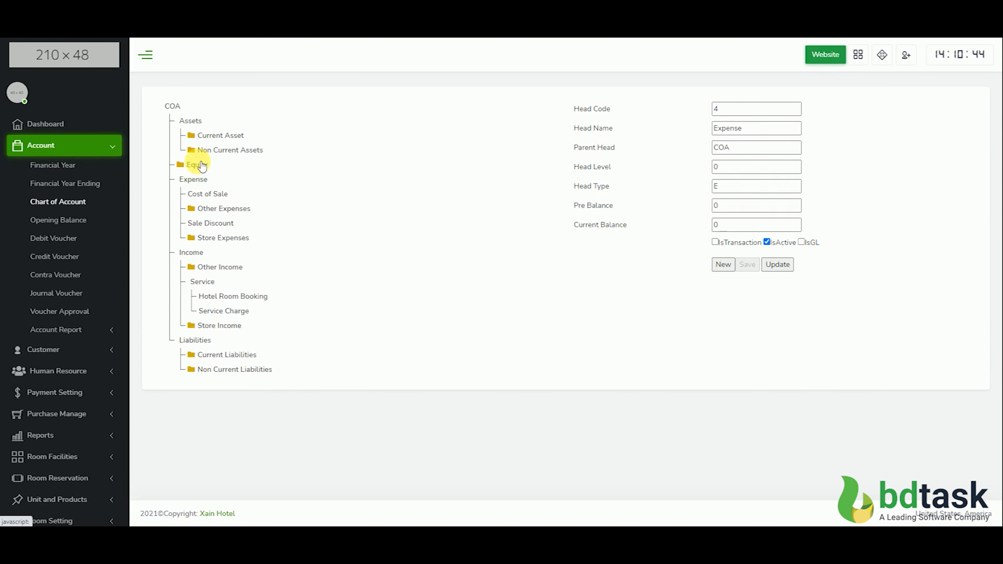
{"action": "left_click", "coordinate": [191, 121]}
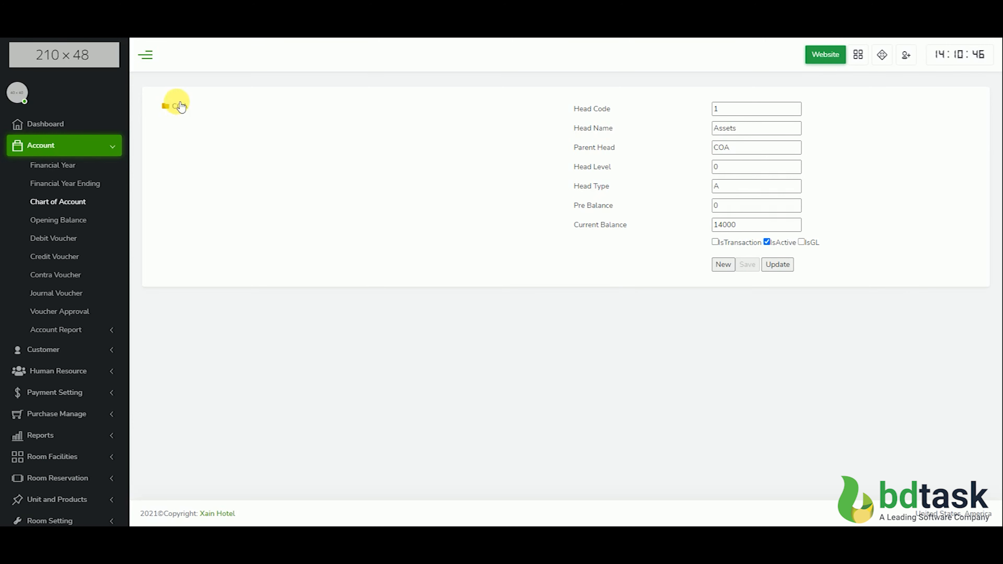
Open the debit voucher form and examine its credit account head options, date picker and remark field
{"action": "left_click", "coordinate": [52, 238]}
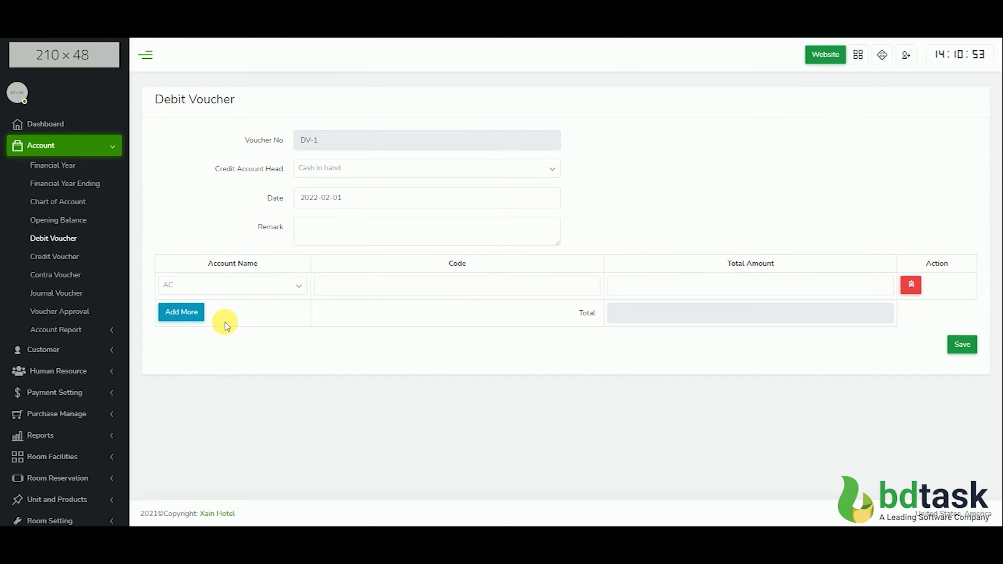
{"action": "left_click", "coordinate": [374, 171]}
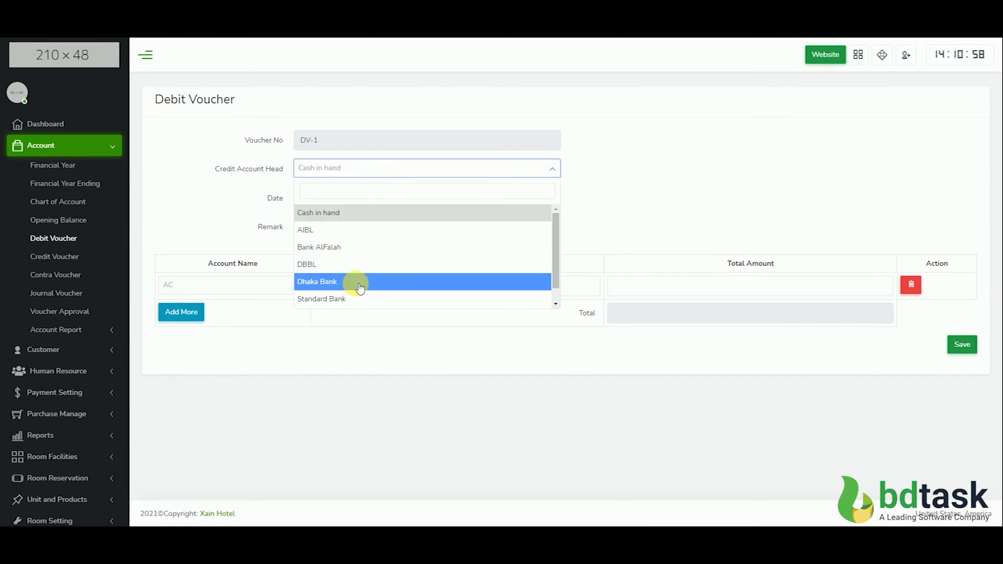
{"action": "left_click", "coordinate": [378, 174]}
{"action": "left_click", "coordinate": [369, 199]}
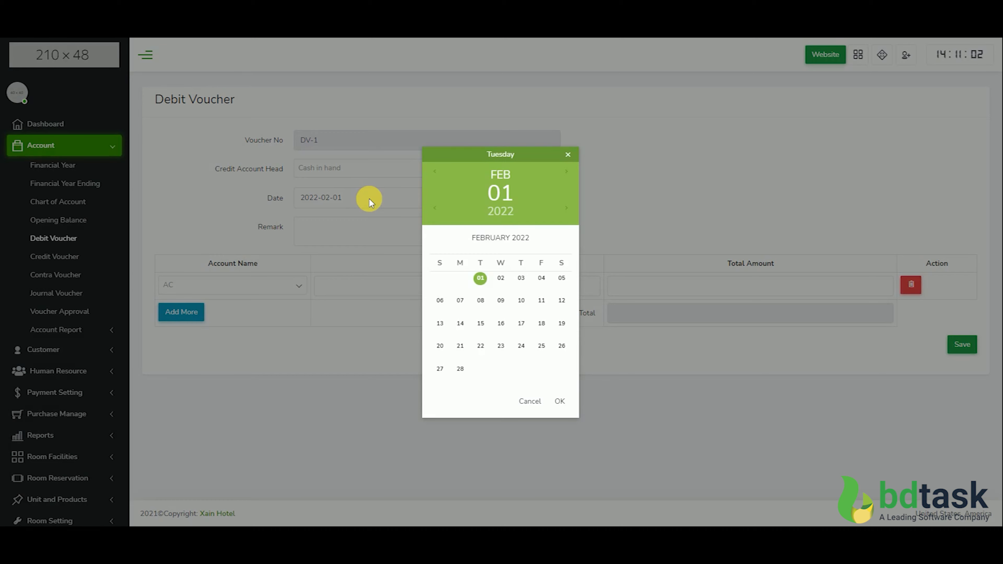
{"action": "left_click", "coordinate": [568, 154]}
{"action": "left_click", "coordinate": [406, 236]}
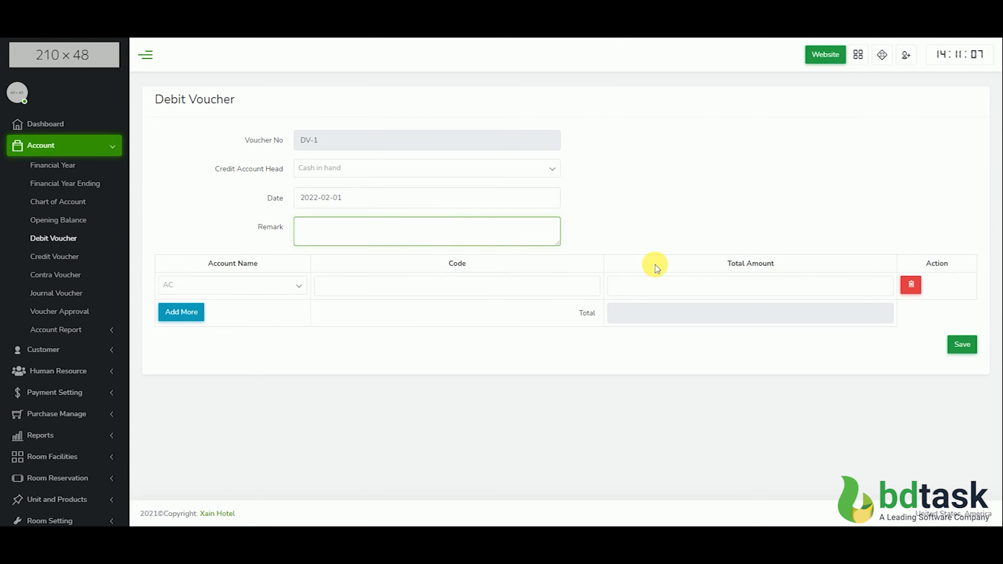
Open the credit voucher form, check the debit account heads and keep Cash in hand
{"action": "left_click", "coordinate": [91, 256]}
{"action": "left_click", "coordinate": [365, 170]}
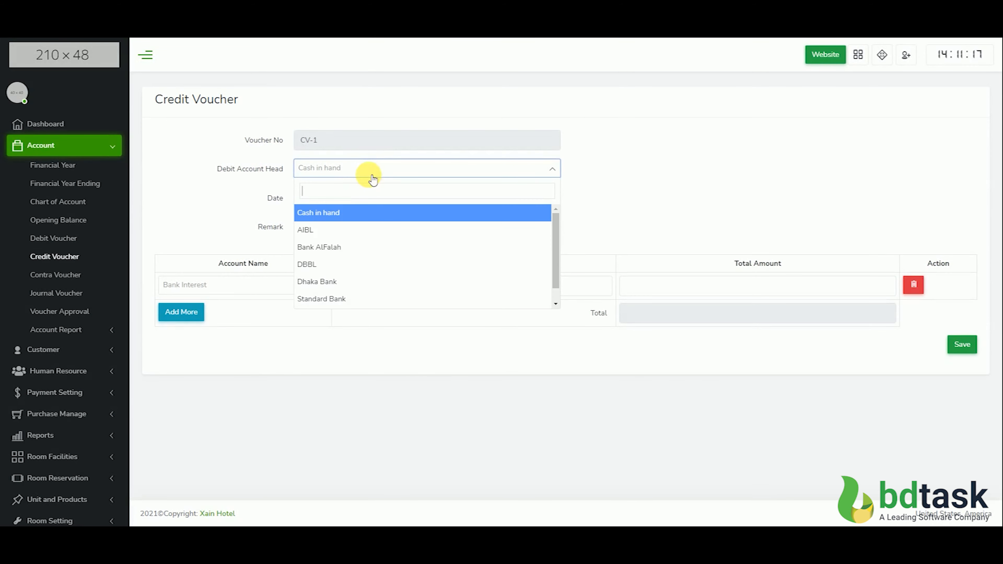
{"action": "left_click", "coordinate": [372, 172]}
Enter "Income in cash" as the credit voucher's remark
{"action": "left_click", "coordinate": [394, 232]}
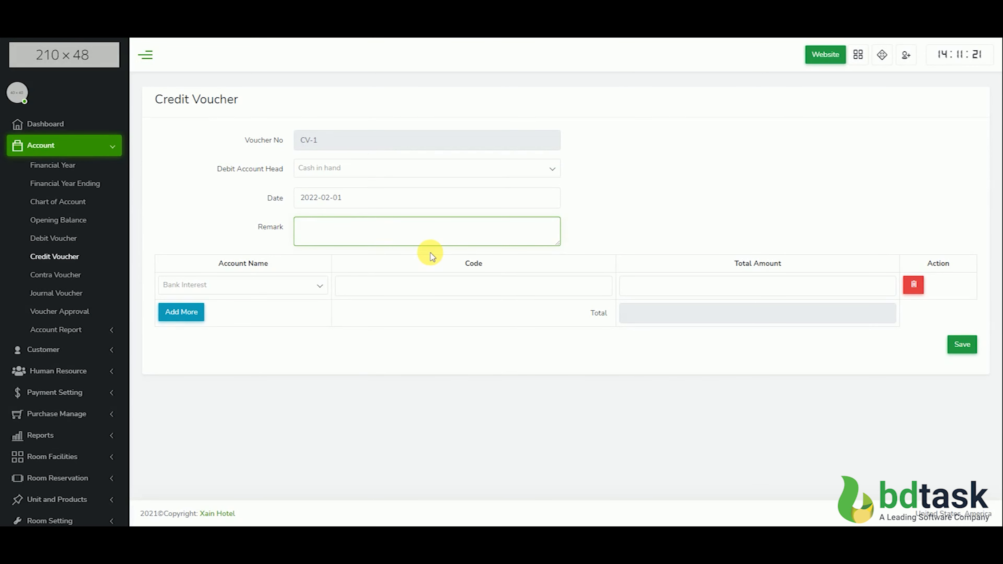
{"action": "type", "text": "Income "}
{"action": "type", "text": "From Caash"}
{"action": "key", "text": "BackSpace"}
{"action": "key", "text": "BackSpace"}
{"action": "key", "text": "BackSpace"}
{"action": "key", "text": "BackSpace"}
{"action": "key", "text": "BackSpace"}
{"action": "key", "text": "BackSpace"}
{"action": "key", "text": "BackSpace"}
{"action": "key", "text": "BackSpace"}
{"action": "key", "text": "BackSpace"}
{"action": "key", "text": "BackSpace"}
{"action": "type", "text": "in casg"}
{"action": "key", "text": "BackSpace"}
{"action": "key", "text": "BackSpace"}
{"action": "type", "text": "h from cas"}
{"action": "type", "text": "h"}
{"action": "key", "text": "BackSpace"}
{"action": "key", "text": "BackSpace"}
{"action": "key", "text": "BackSpace"}
{"action": "key", "text": "BackSpace"}
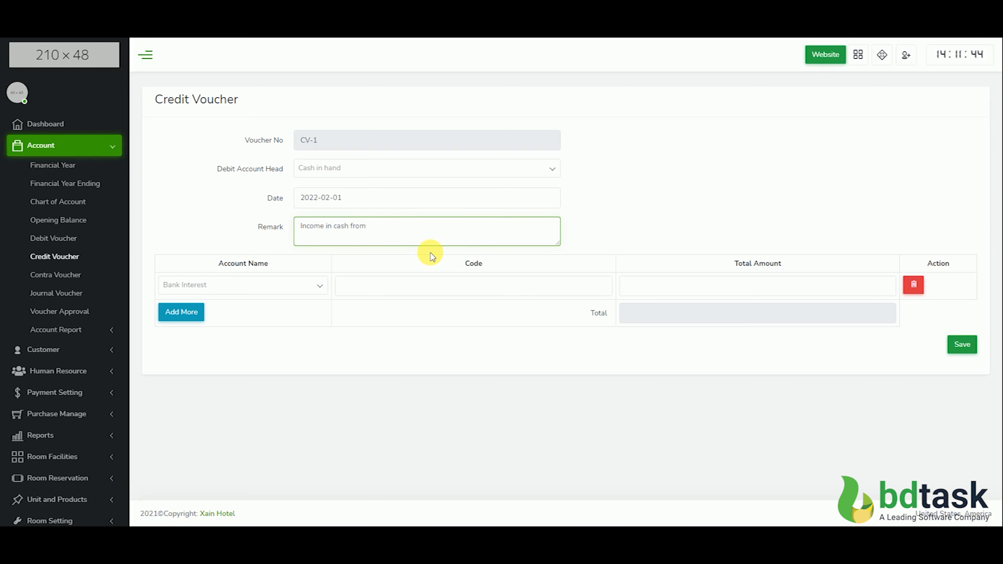
{"action": "key", "text": "BackSpace"}
{"action": "key", "text": "BackSpace"}
{"action": "key", "text": "BackSpace"}
{"action": "key", "text": "BackSpace"}
{"action": "key", "text": "BackSpace"}
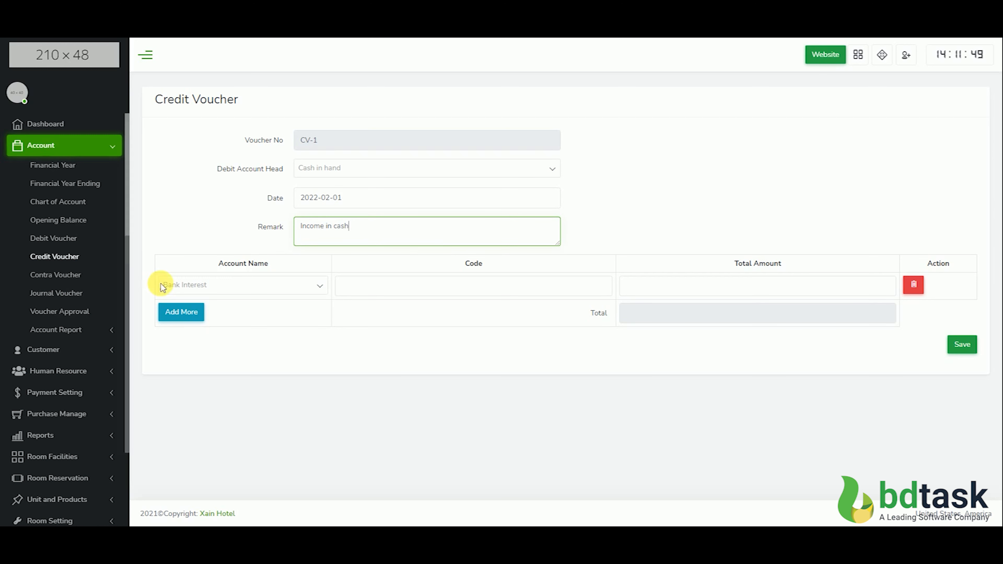
Set the voucher's first row to the account Professional Training Course(Oracal-1) with an amount of 50000
{"action": "left_click", "coordinate": [169, 285]}
{"action": "scroll", "coordinate": [212, 346], "scroll_direction": "down", "scroll_amount": 4}
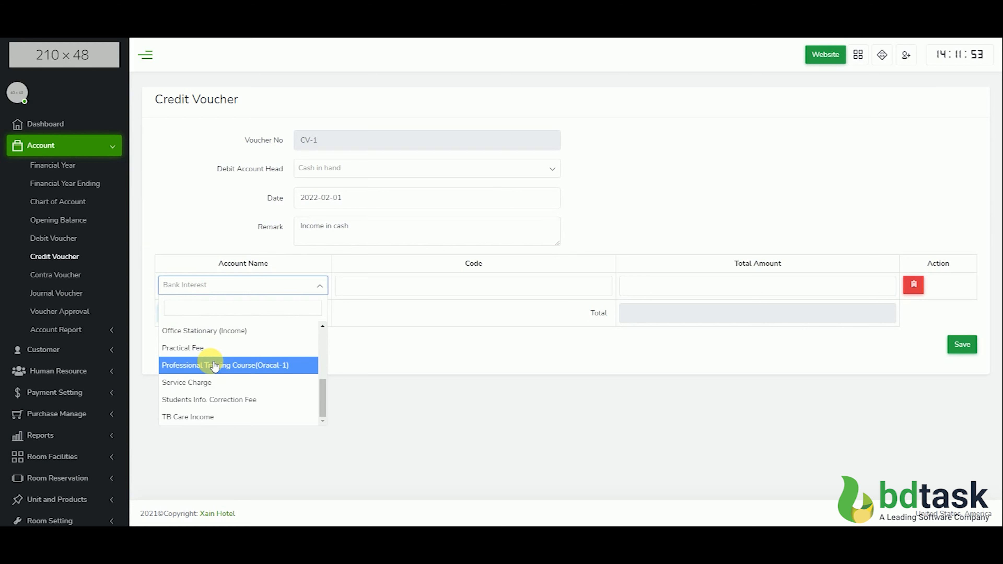
{"action": "left_click", "coordinate": [270, 373]}
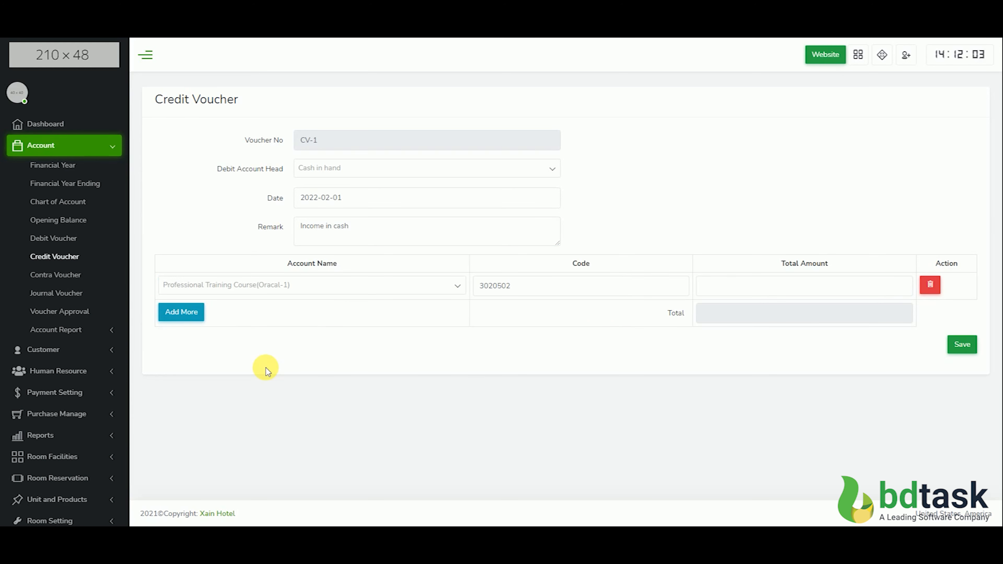
{"action": "left_click", "coordinate": [703, 286]}
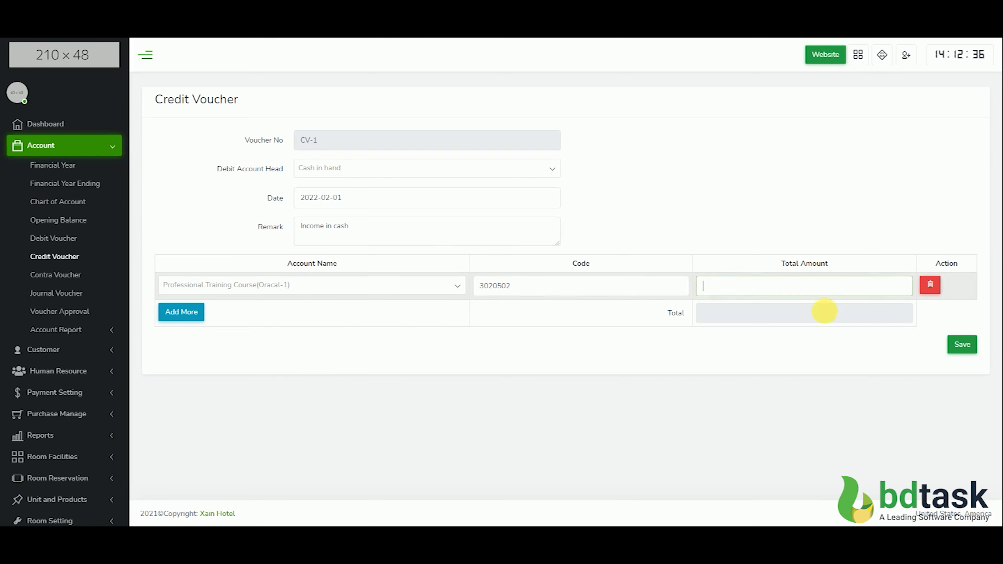
{"action": "type", "text": "50000"}
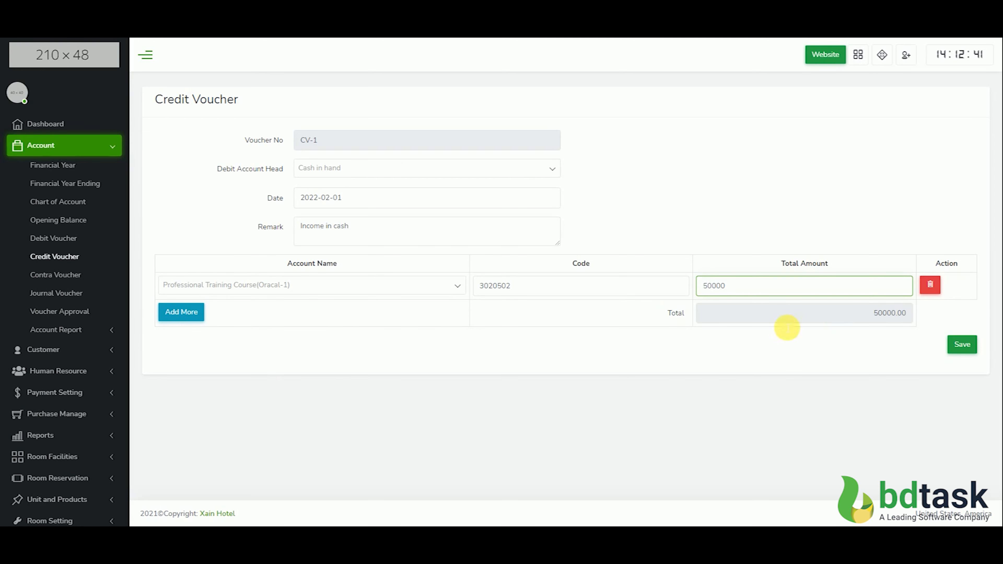
Add a second row for Hotel Room Booking with an amount of 2000 and save the credit voucher
{"action": "left_click", "coordinate": [182, 312]}
{"action": "left_click", "coordinate": [326, 316]}
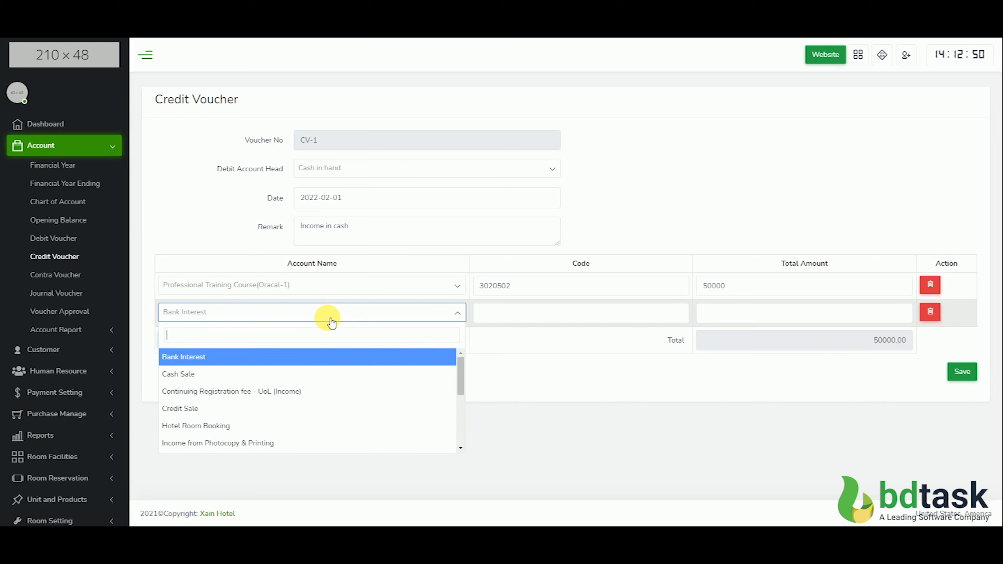
{"action": "left_click", "coordinate": [293, 425]}
{"action": "left_click", "coordinate": [732, 314]}
{"action": "type", "text": "2000"}
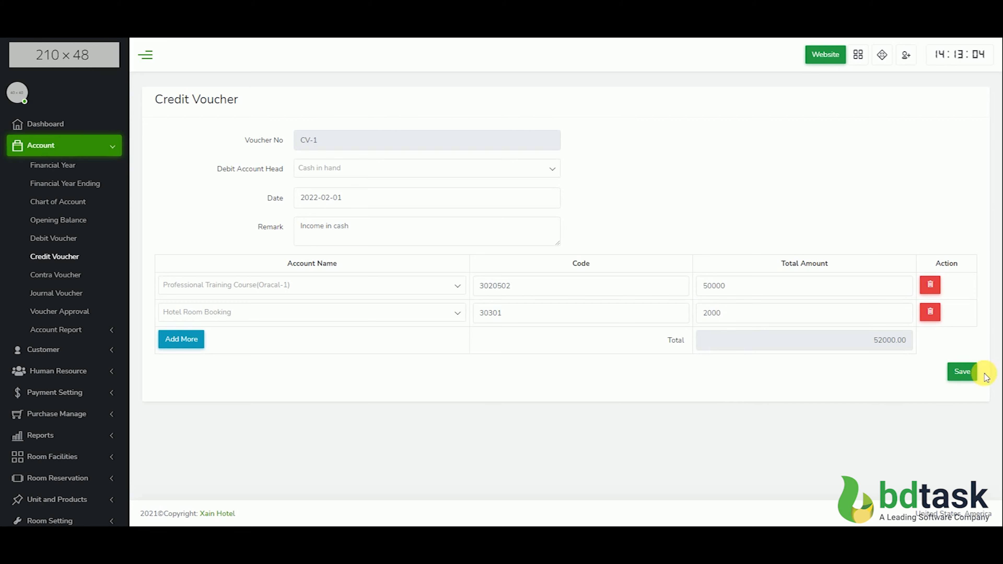
{"action": "left_click", "coordinate": [962, 371]}
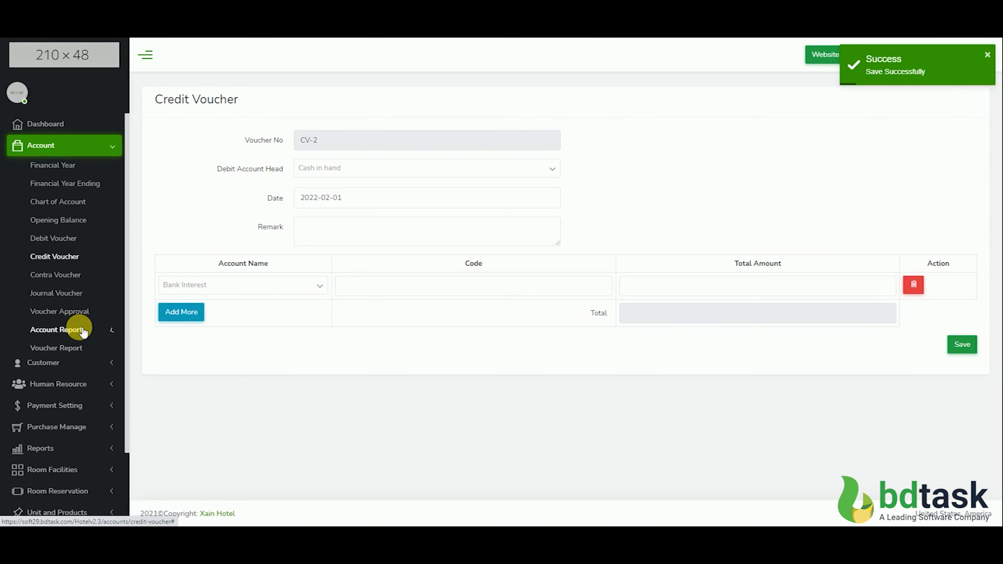
Check the voucher report for the saved voucher, and open the voucher approval list
{"action": "left_click", "coordinate": [68, 330]}
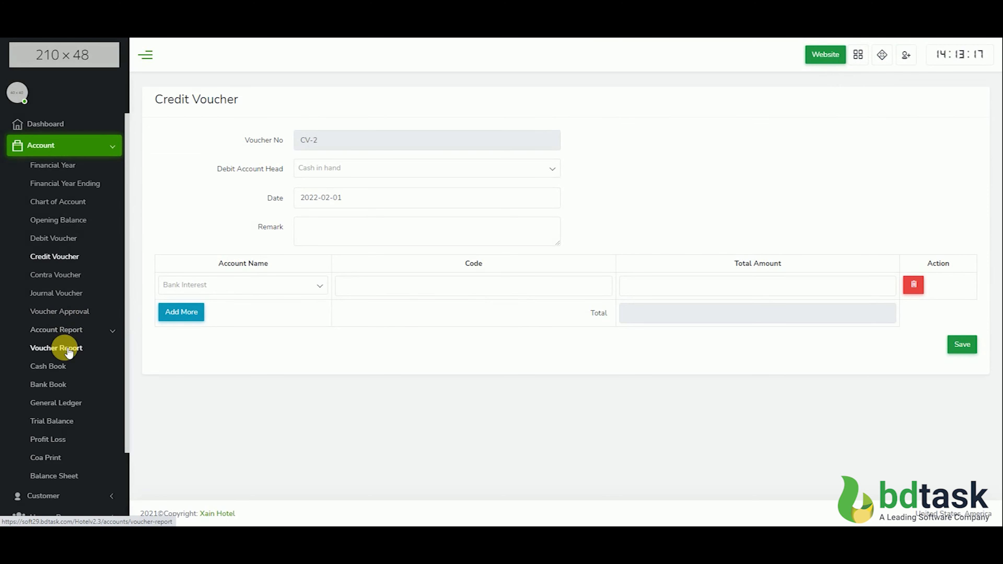
{"action": "left_click", "coordinate": [69, 349]}
{"action": "left_click", "coordinate": [44, 326]}
{"action": "left_click", "coordinate": [43, 321]}
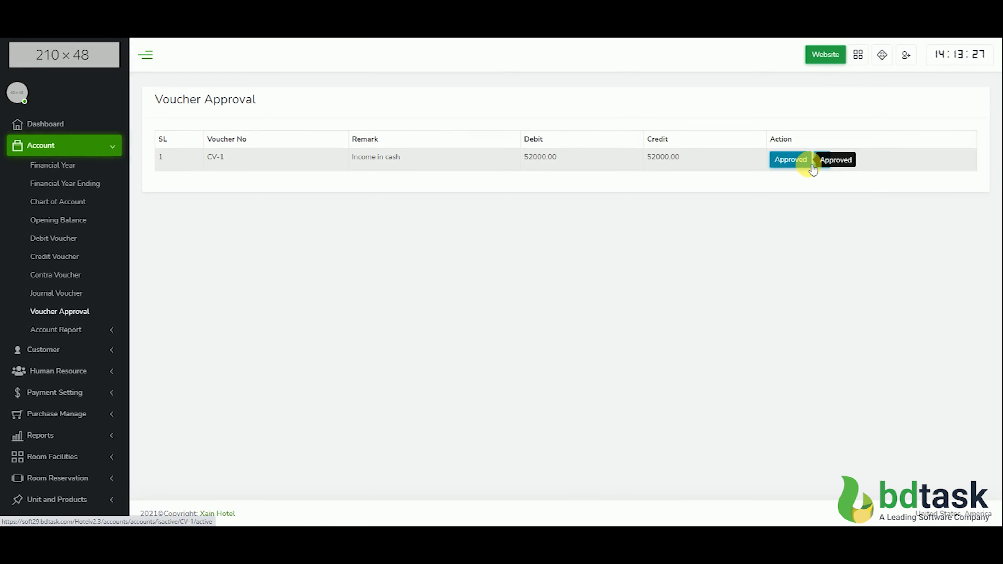
Open voucher CV-1 for editing, add and remove an extra account row, and update the voucher
{"action": "left_click", "coordinate": [823, 161]}
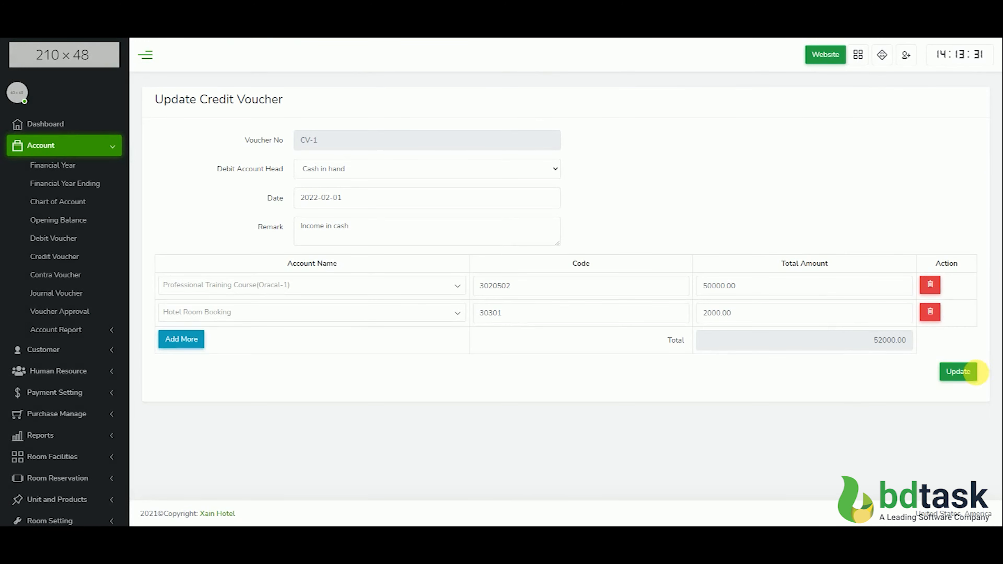
{"action": "left_click", "coordinate": [826, 312]}
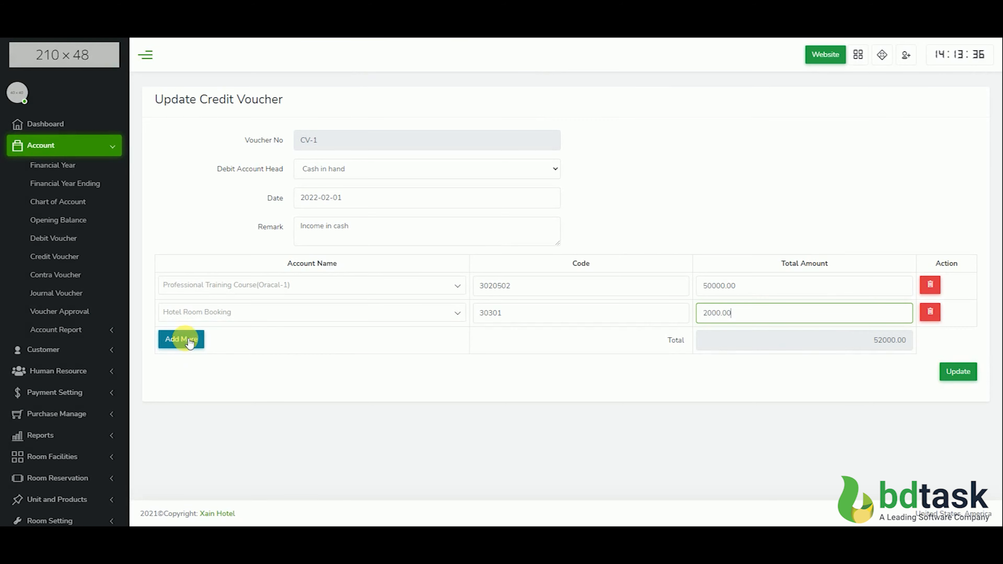
{"action": "left_click", "coordinate": [174, 339]}
{"action": "left_click", "coordinate": [928, 340]}
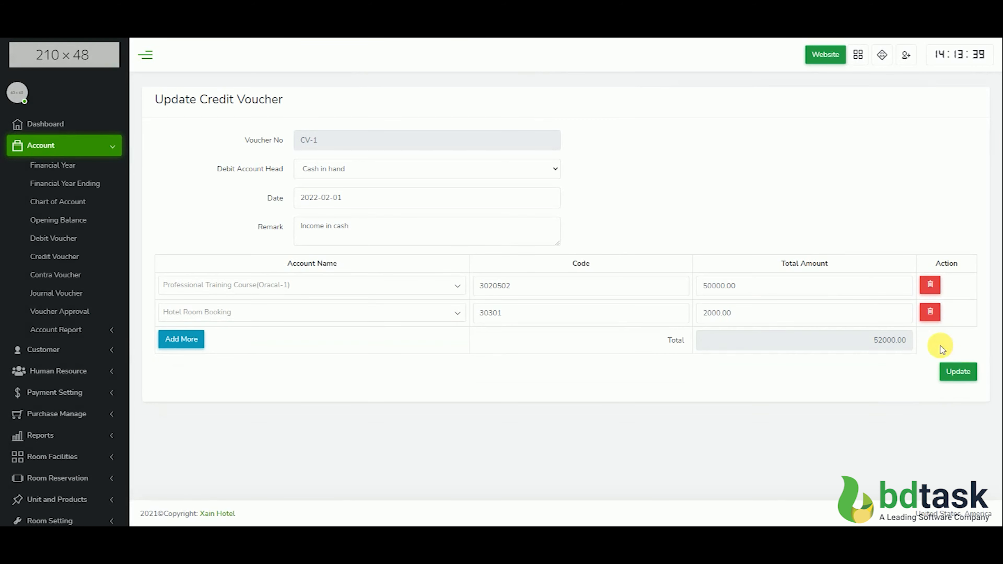
{"action": "left_click", "coordinate": [951, 372]}
Approve credit voucher CV-1 in the voucher approval list
{"action": "left_click", "coordinate": [788, 160]}
{"action": "left_click", "coordinate": [561, 70]}
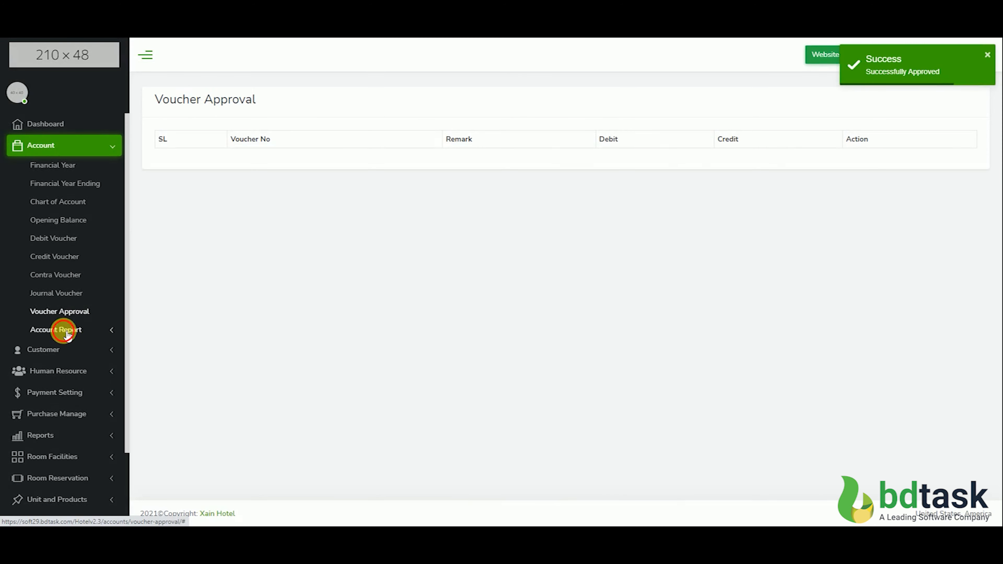
Review the voucher report, including the details of voucher CV-1, and recheck the voucher list
{"action": "left_click", "coordinate": [63, 331]}
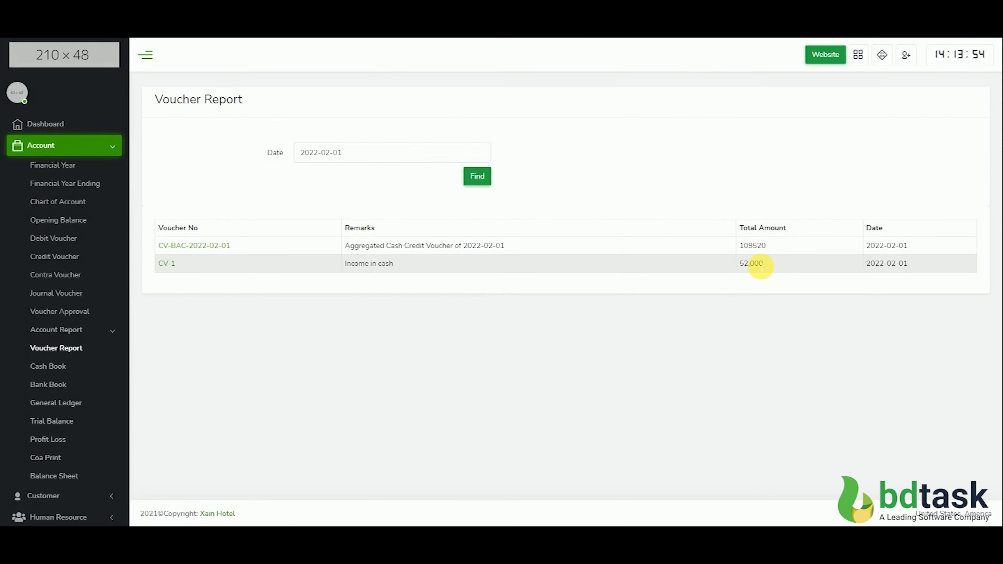
{"action": "left_click", "coordinate": [169, 271]}
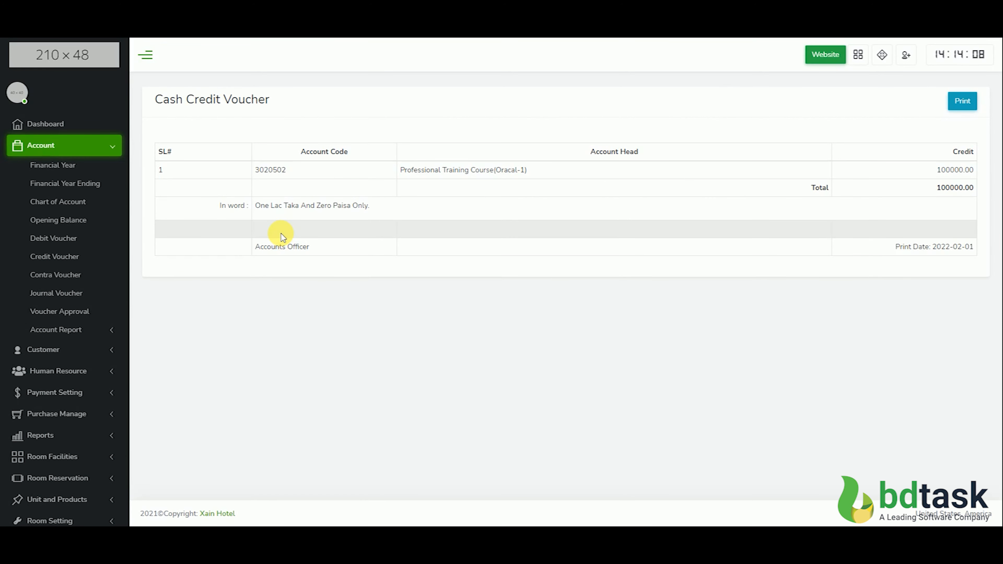
{"action": "left_click", "coordinate": [70, 315]}
{"action": "left_click", "coordinate": [65, 330]}
{"action": "left_click", "coordinate": [70, 351]}
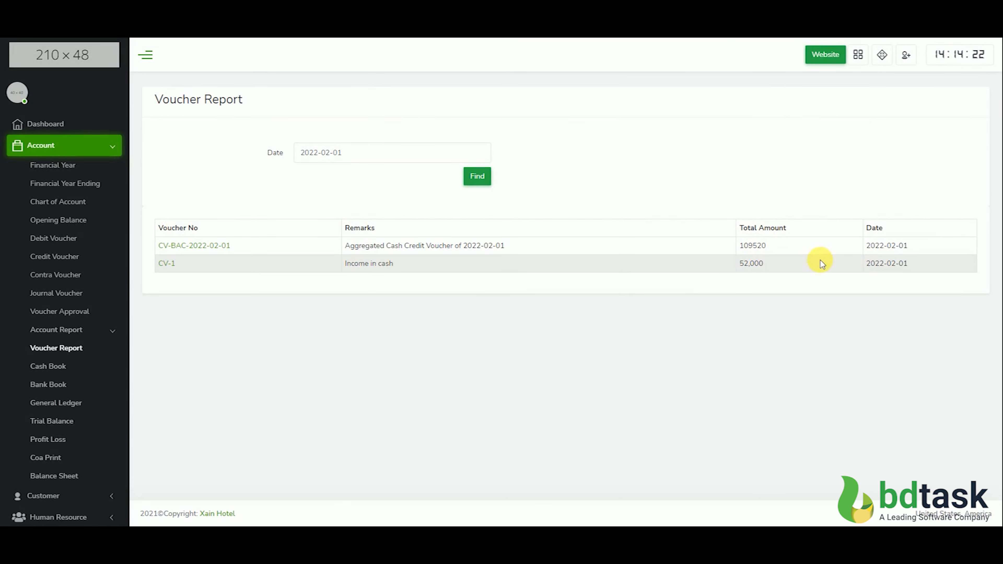
{"action": "left_click", "coordinate": [71, 331]}
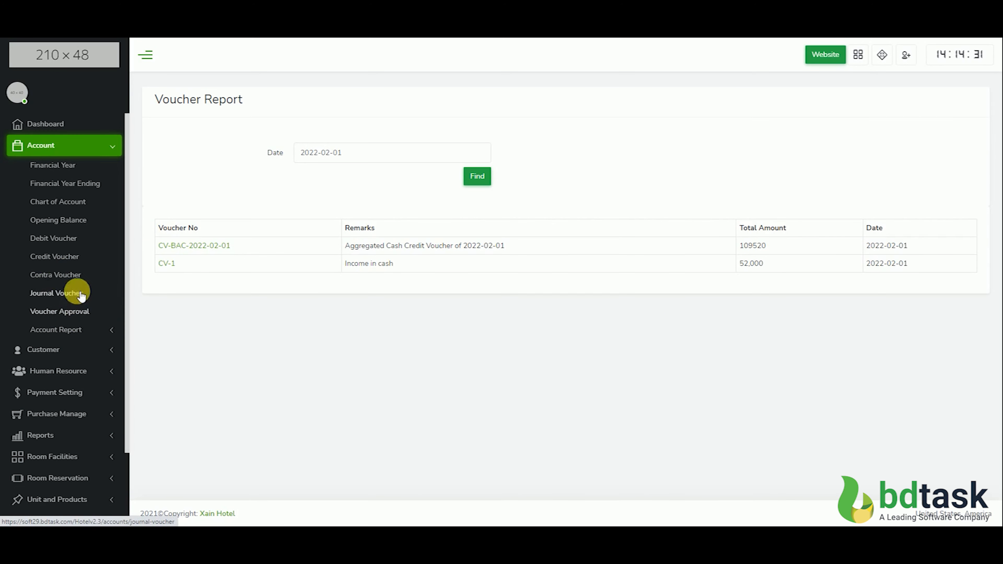
Open a blank credit voucher form and look at its account name options
{"action": "left_click", "coordinate": [65, 257]}
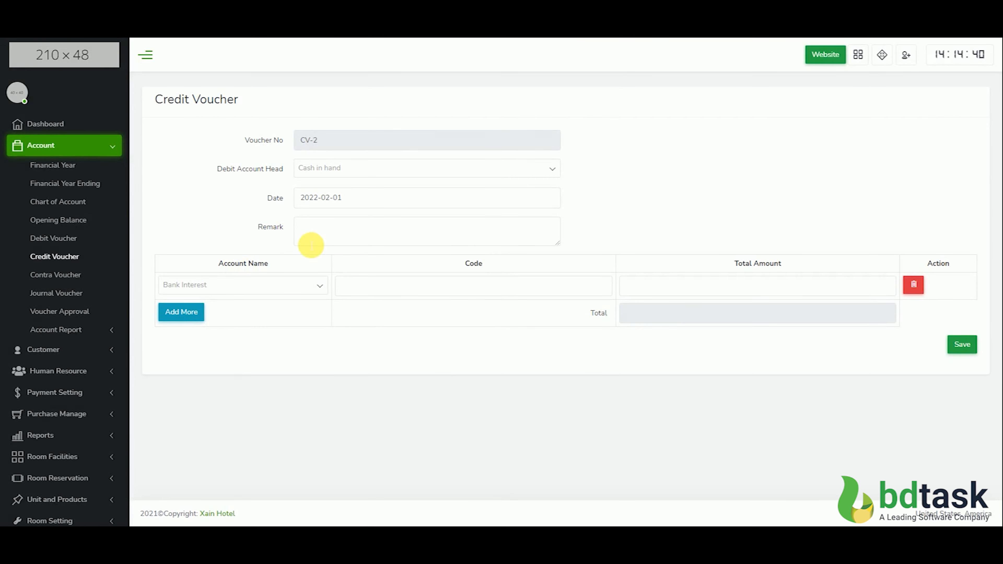
{"action": "left_click", "coordinate": [241, 285]}
{"action": "left_click", "coordinate": [269, 242]}
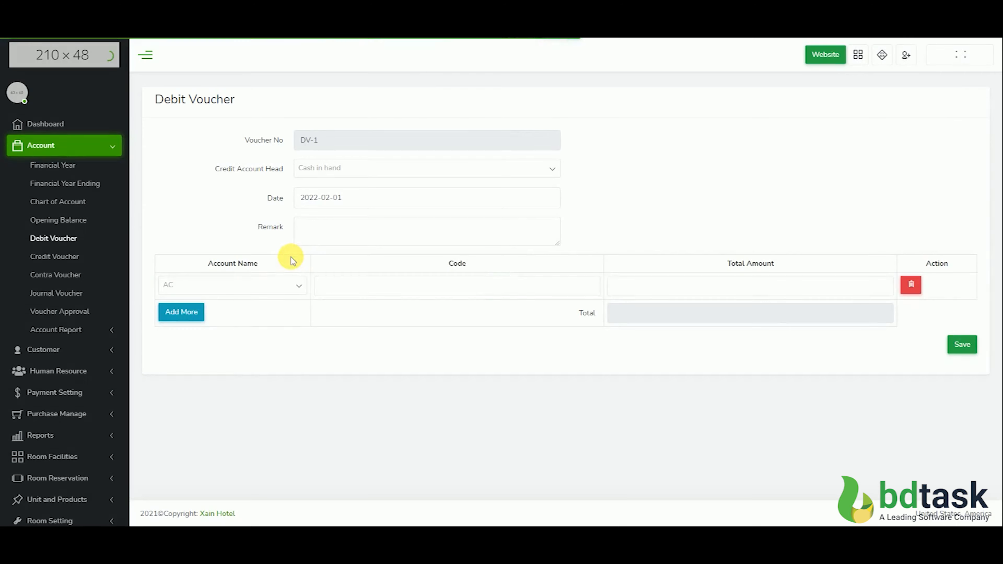
In a new debit voucher, select Business Development Expenses as the account and enter a total amount of 10000
{"action": "left_click", "coordinate": [272, 285]}
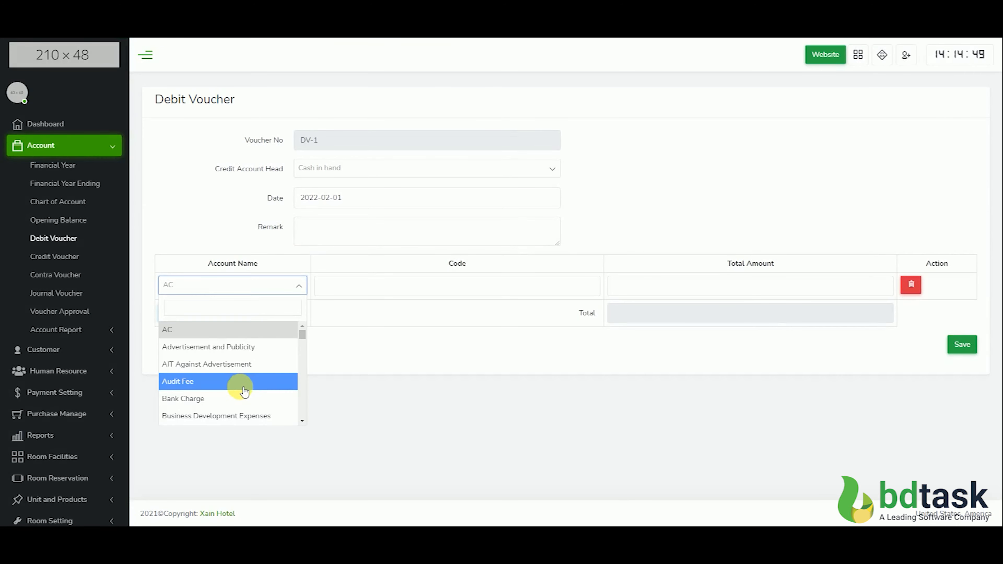
{"action": "scroll", "coordinate": [244, 391], "scroll_direction": "down", "scroll_amount": 2}
{"action": "left_click", "coordinate": [257, 366]}
{"action": "left_click", "coordinate": [748, 286]}
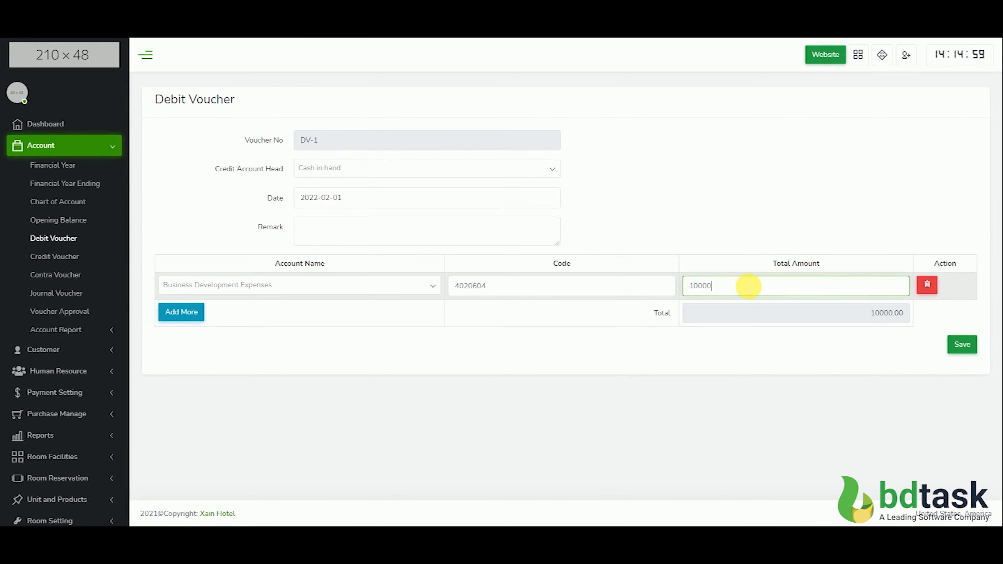
Add the remark "Business development", keep Cash in hand as the credit account head, and save the debit voucher
{"action": "left_click", "coordinate": [384, 235]}
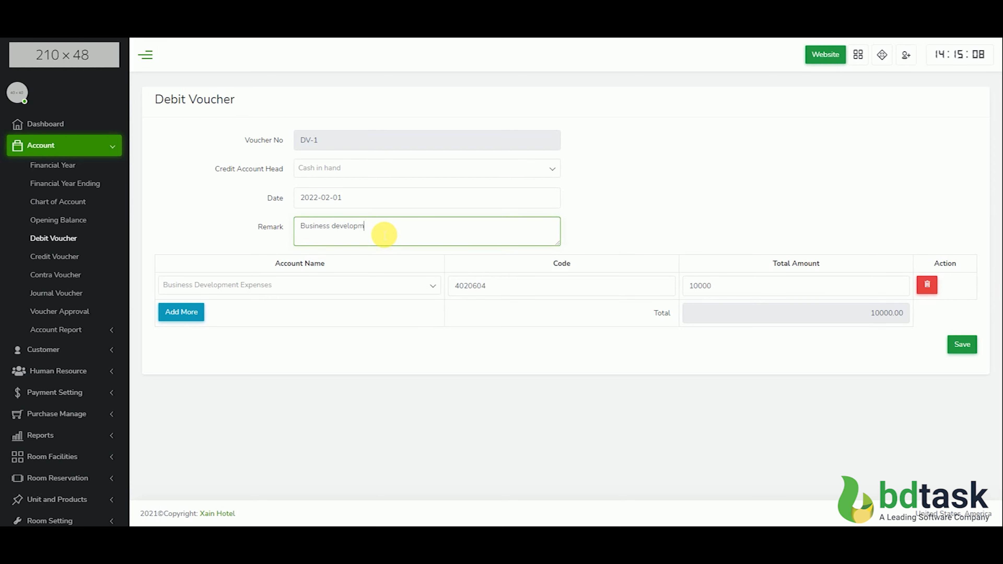
{"action": "left_click", "coordinate": [370, 167]}
{"action": "left_click", "coordinate": [352, 211]}
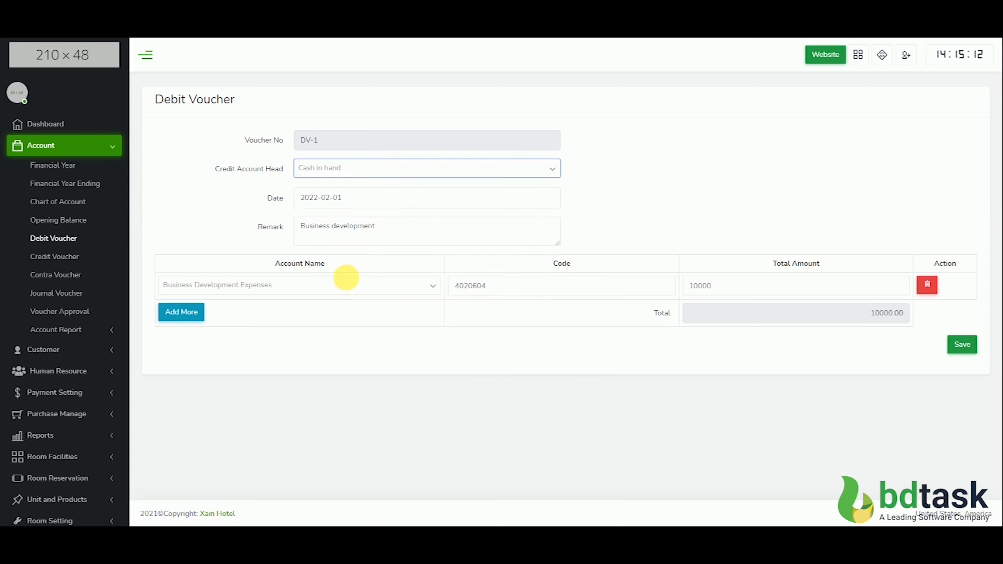
{"action": "left_click", "coordinate": [962, 345]}
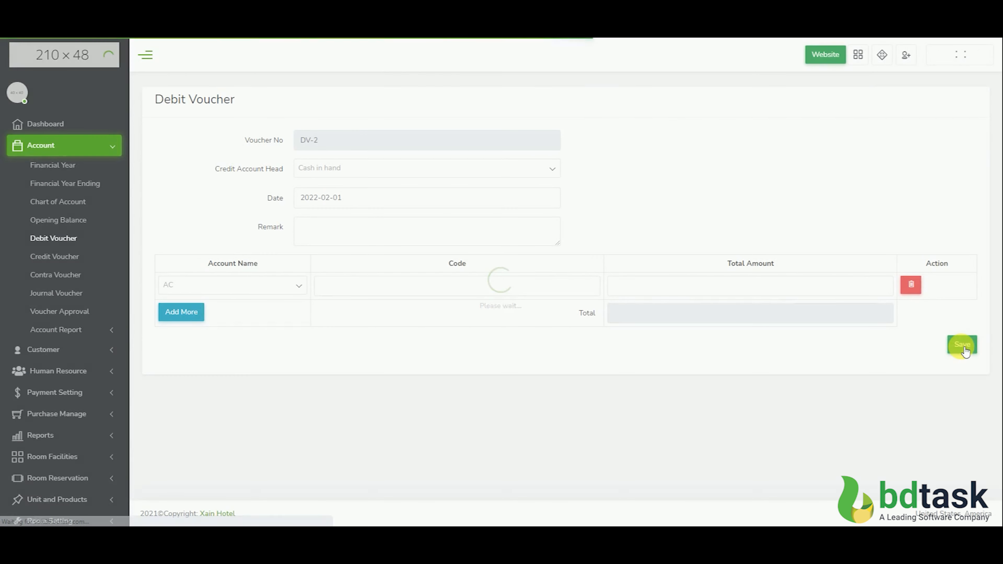
Approve the debit voucher in the voucher approval list
{"action": "left_click", "coordinate": [65, 316]}
{"action": "left_click", "coordinate": [797, 159]}
{"action": "left_click", "coordinate": [552, 71]}
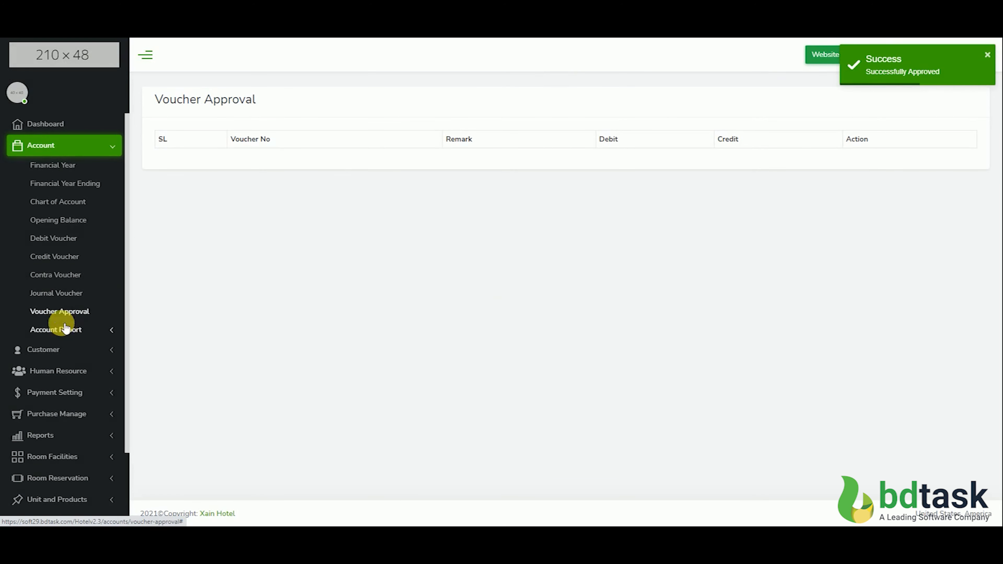
Check debit voucher DV-1 in the voucher report and view the blank contra voucher form
{"action": "left_click", "coordinate": [73, 331]}
{"action": "left_click", "coordinate": [75, 347]}
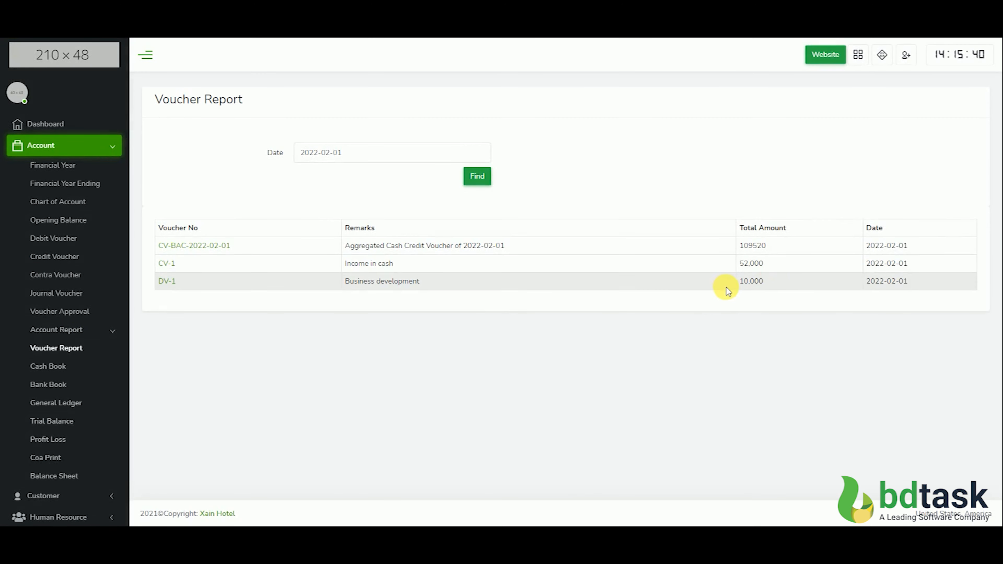
{"action": "left_click", "coordinate": [71, 330]}
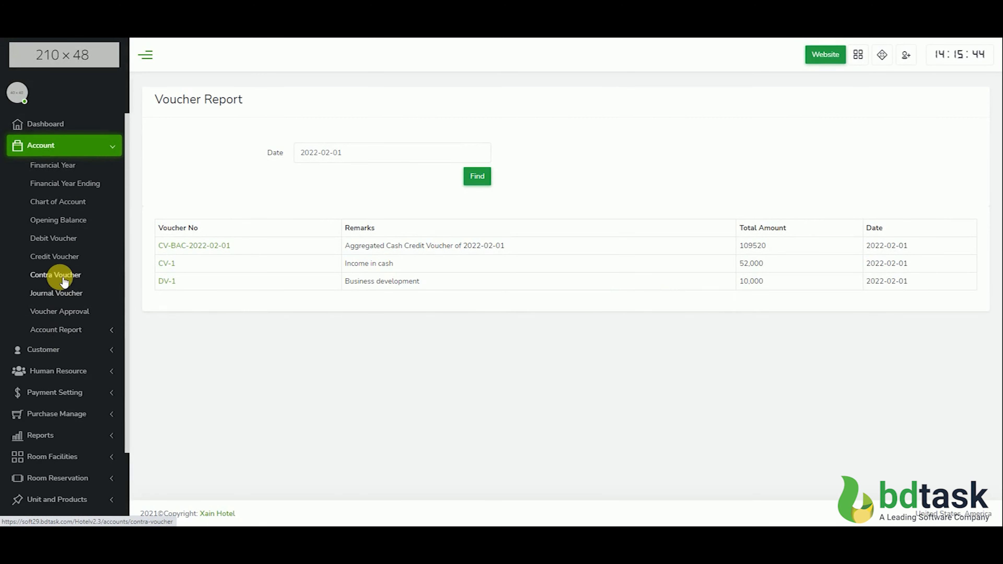
{"action": "left_click", "coordinate": [62, 276]}
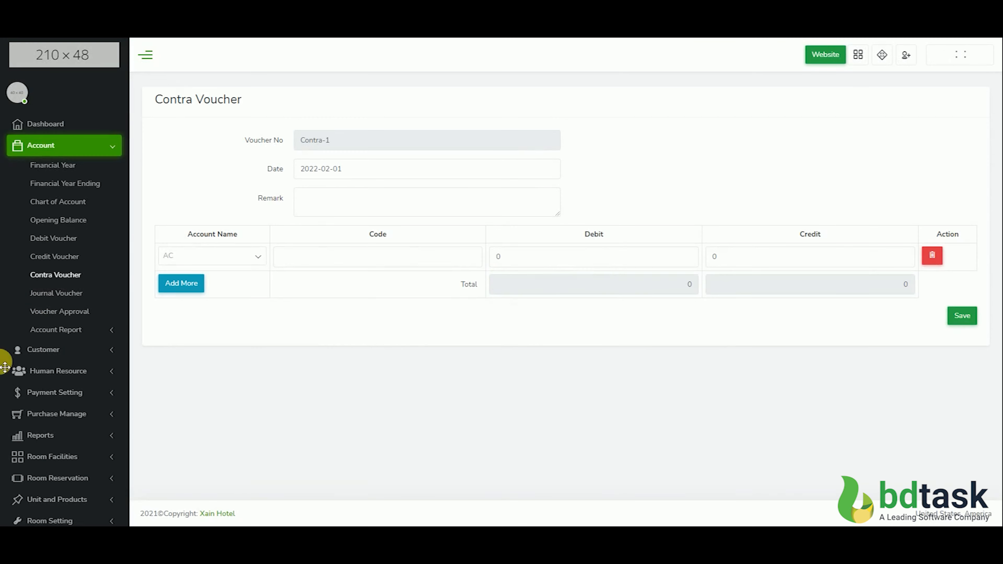
Start a journal voucher with two account rows and set the first to Advance House Rent with a debit of 20000
{"action": "left_click", "coordinate": [56, 294]}
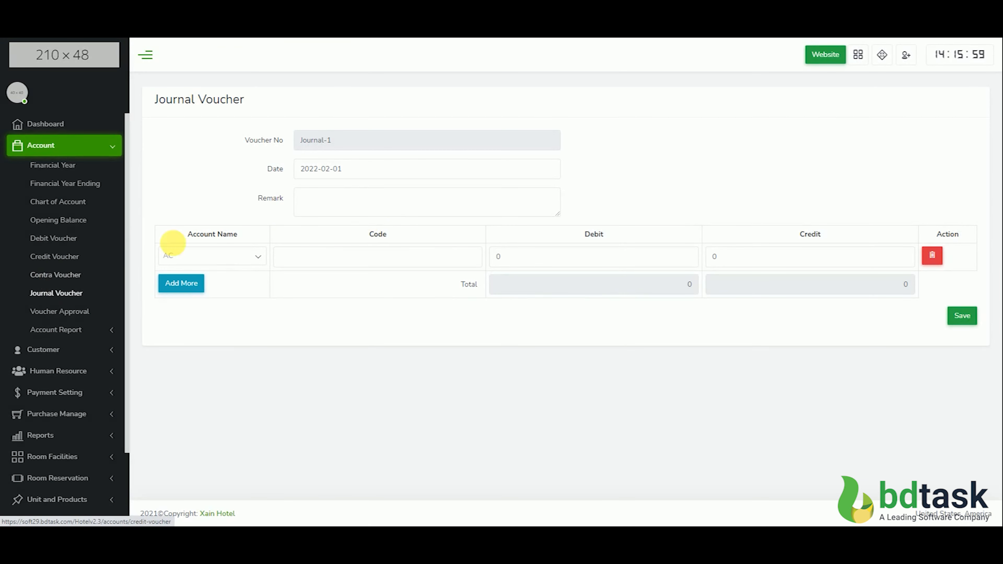
{"action": "left_click", "coordinate": [337, 202]}
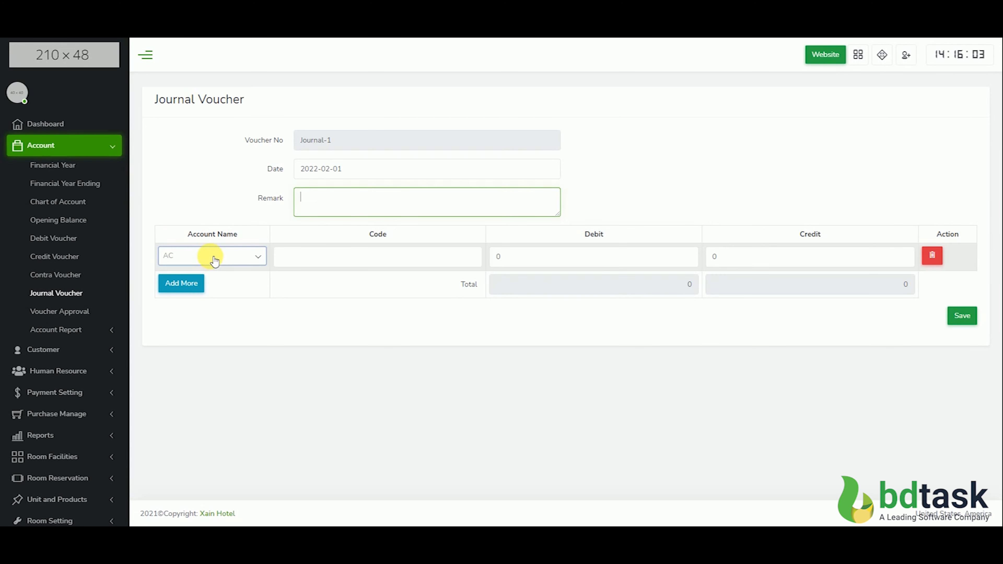
{"action": "left_click", "coordinate": [192, 285]}
{"action": "left_click", "coordinate": [202, 263]}
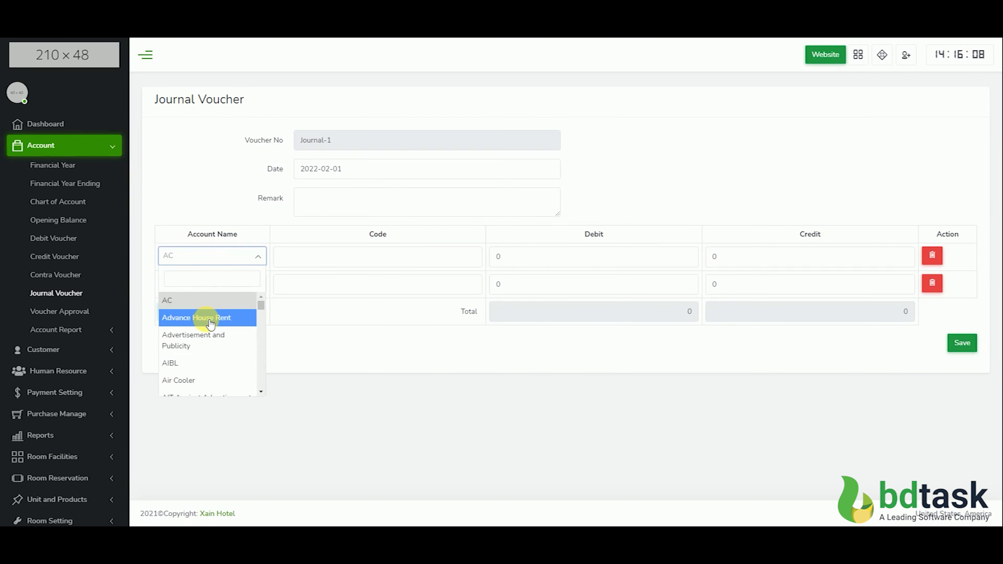
{"action": "left_click", "coordinate": [203, 318]}
{"action": "left_click", "coordinate": [630, 262]}
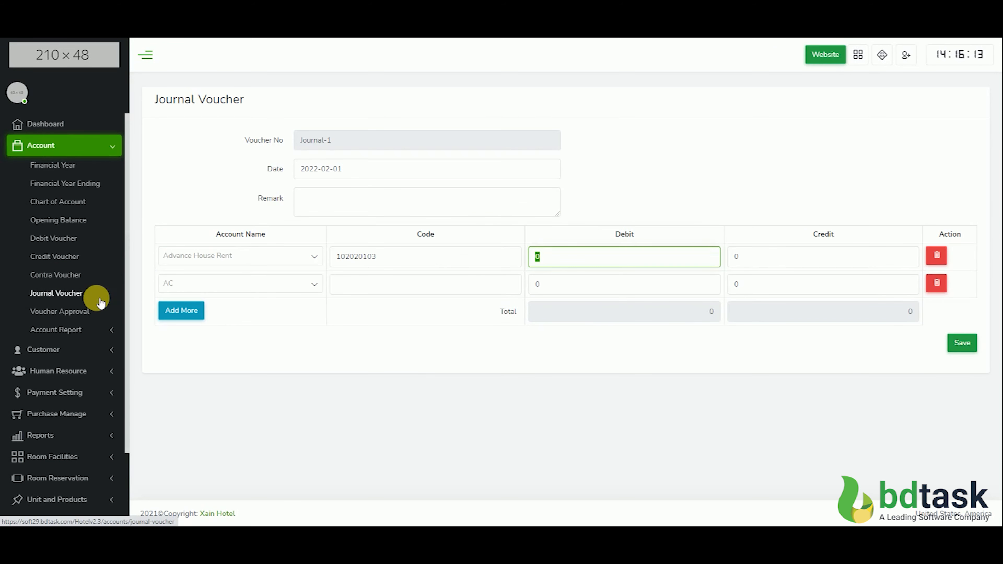
{"action": "type", "text": "20000"}
Set the second journal row to Cash In Hand with a credit of 20000 and compare the debit and credit totals
{"action": "left_click", "coordinate": [220, 286]}
{"action": "type", "text": "cash"}
{"action": "left_click", "coordinate": [227, 326]}
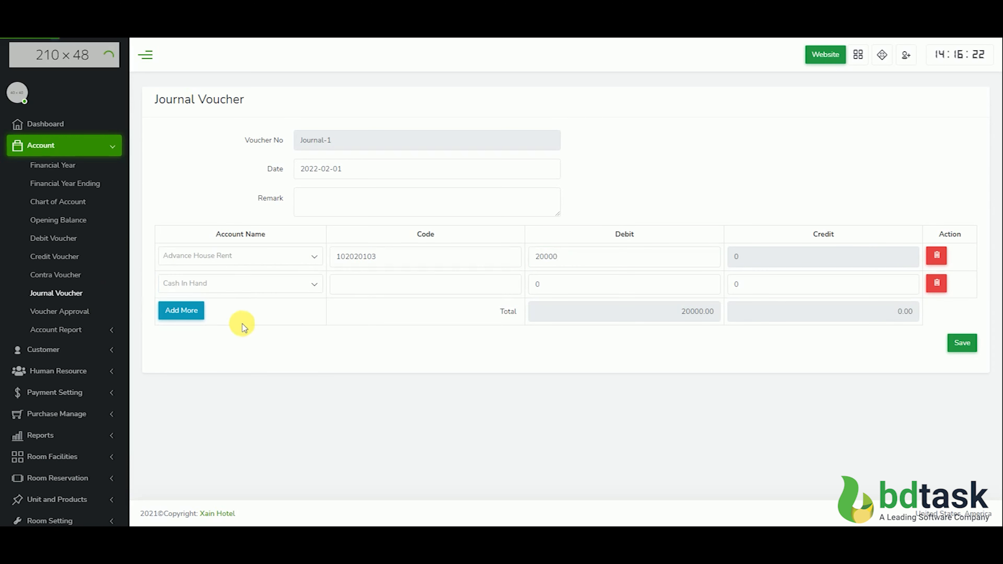
{"action": "left_click", "coordinate": [770, 283]}
{"action": "type", "text": "2000"}
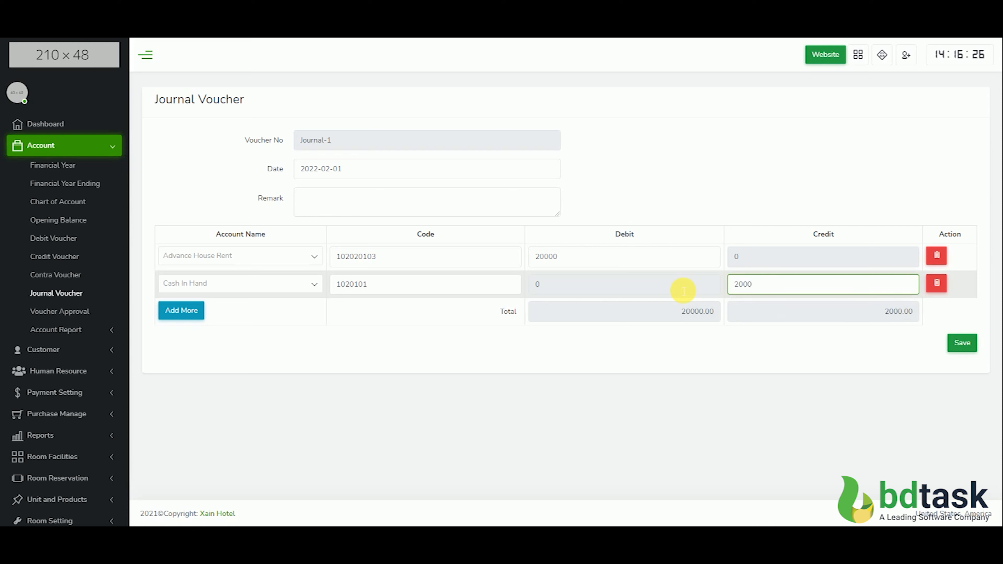
{"action": "type", "text": "0"}
{"action": "left_click", "coordinate": [691, 318]}
{"action": "left_click", "coordinate": [872, 311]}
Enter the remark "House rent advanced" and save the journal voucher
{"action": "left_click", "coordinate": [422, 214]}
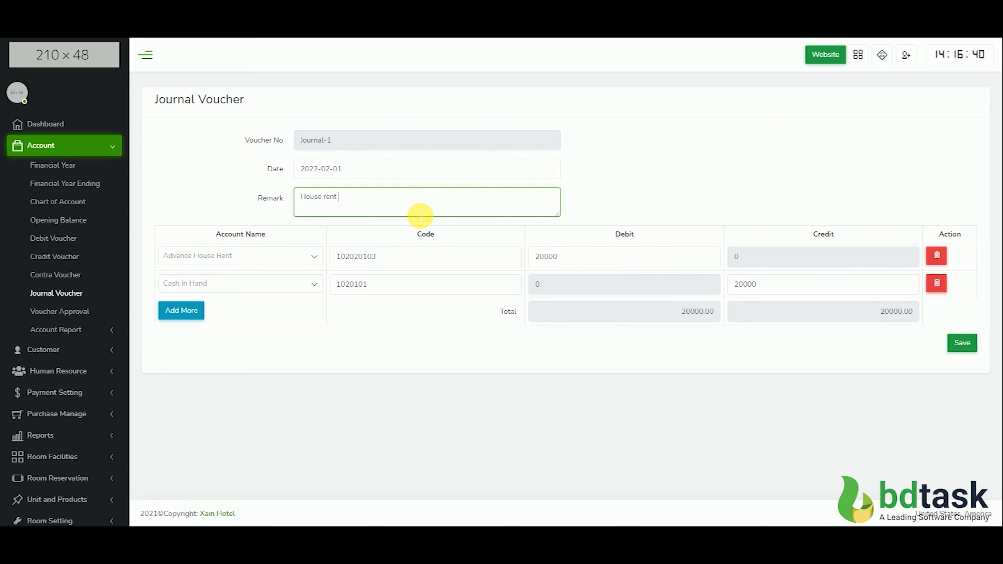
{"action": "type", "text": "House rent advanced"}
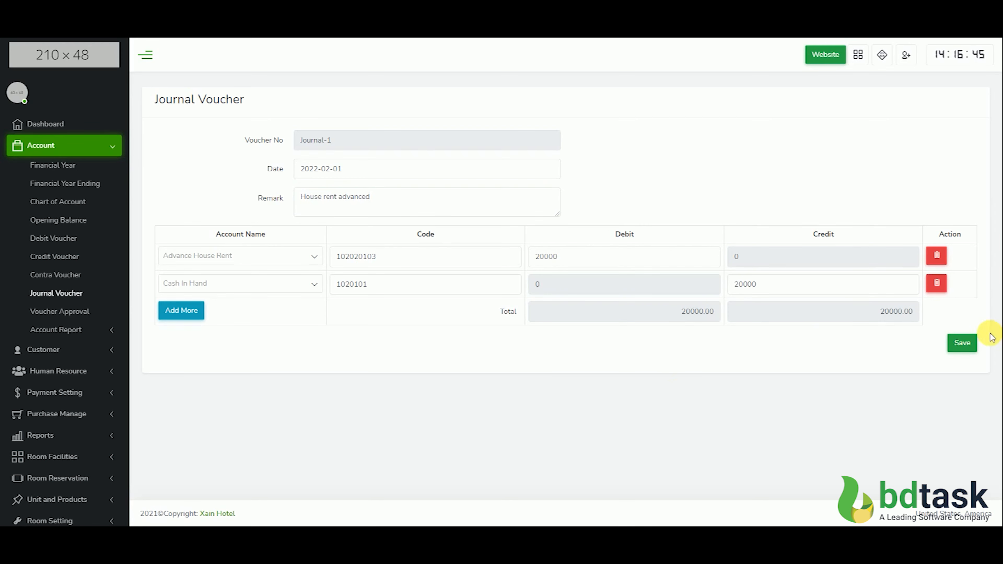
{"action": "left_click", "coordinate": [962, 342]}
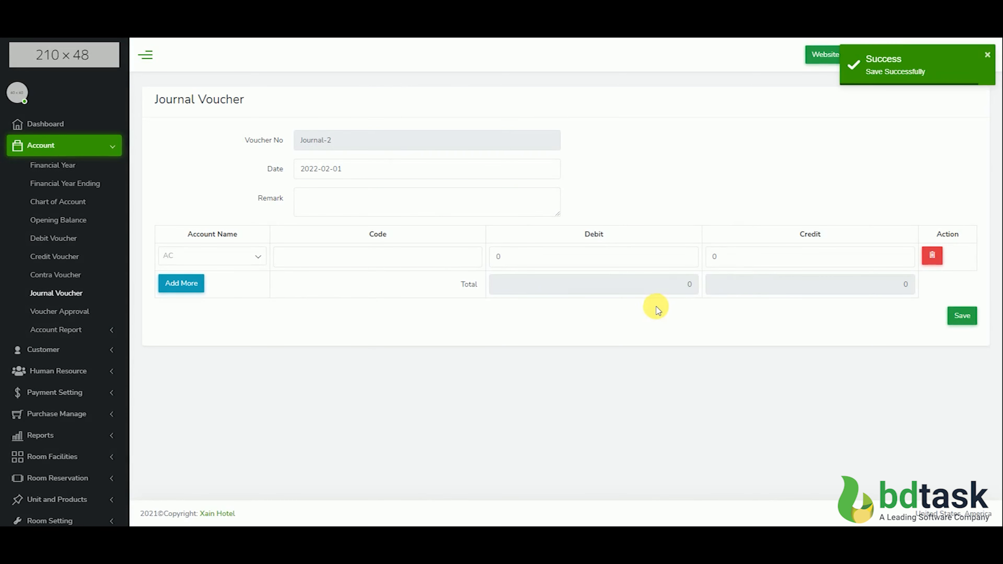
Approve voucher Journal-1 in the voucher approval list
{"action": "left_click", "coordinate": [60, 311]}
{"action": "left_click", "coordinate": [805, 159]}
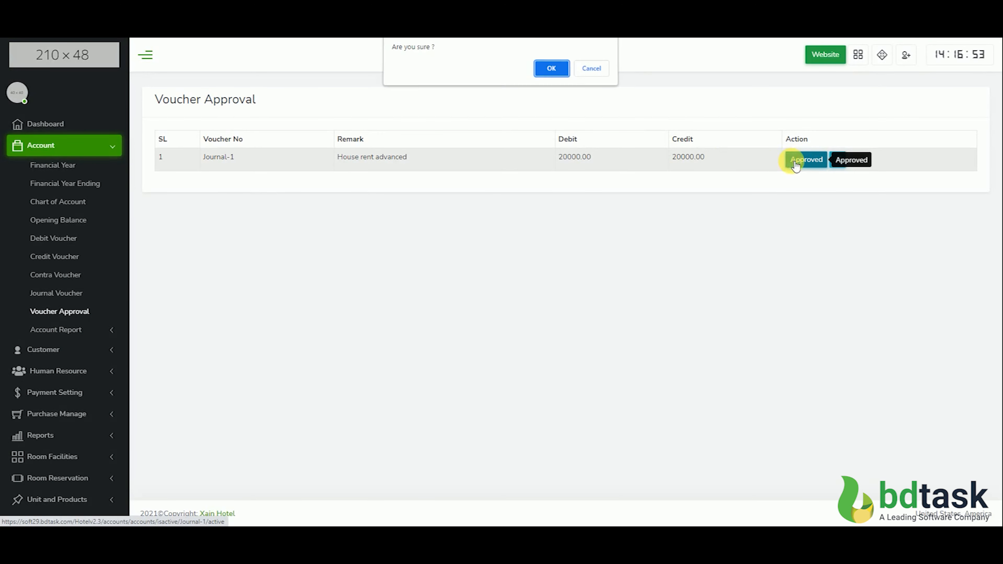
{"action": "left_click", "coordinate": [553, 67]}
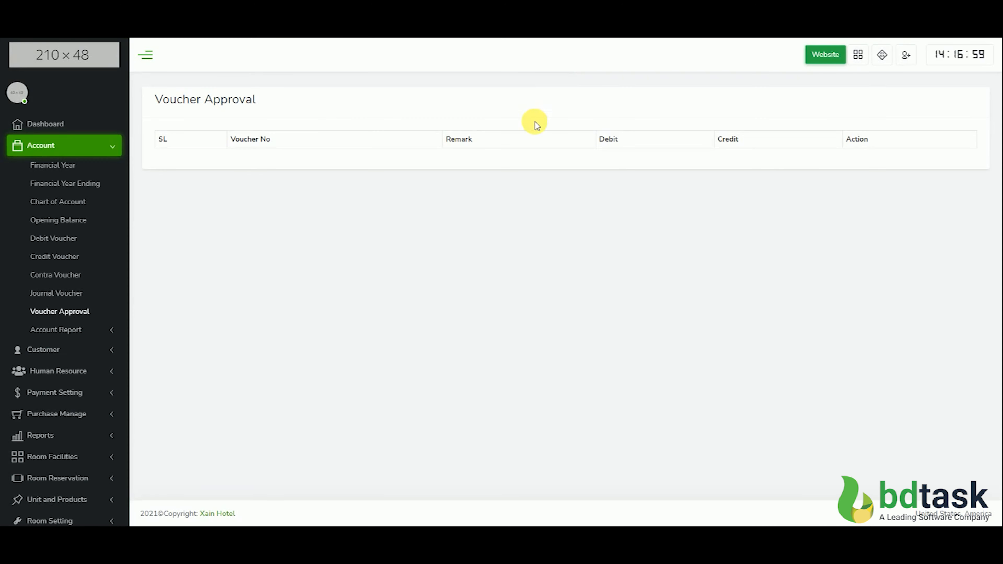
Check the voucher report for Journal-1 and generate the cash book report for 2022-02-01
{"action": "left_click", "coordinate": [70, 338]}
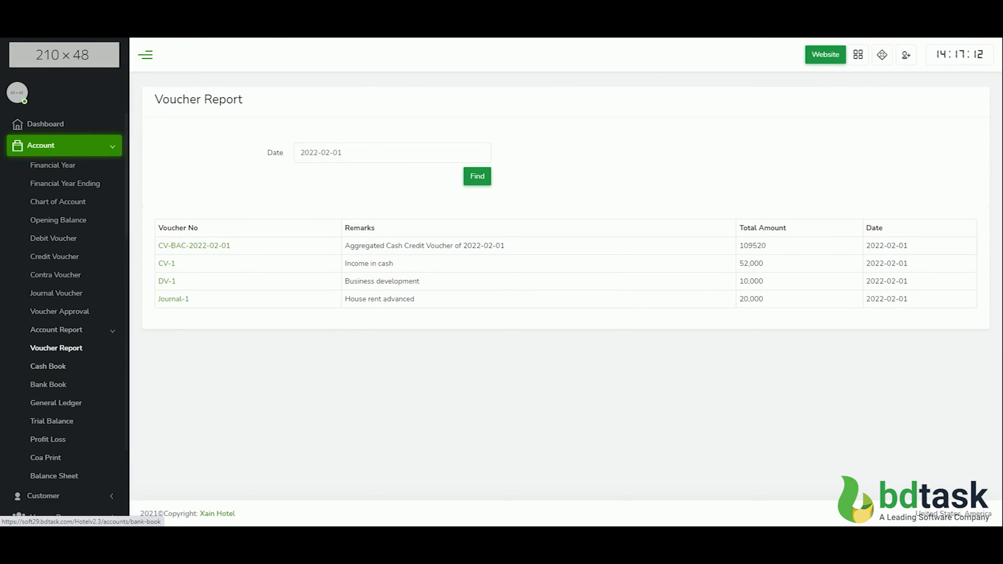
{"action": "left_click", "coordinate": [48, 366]}
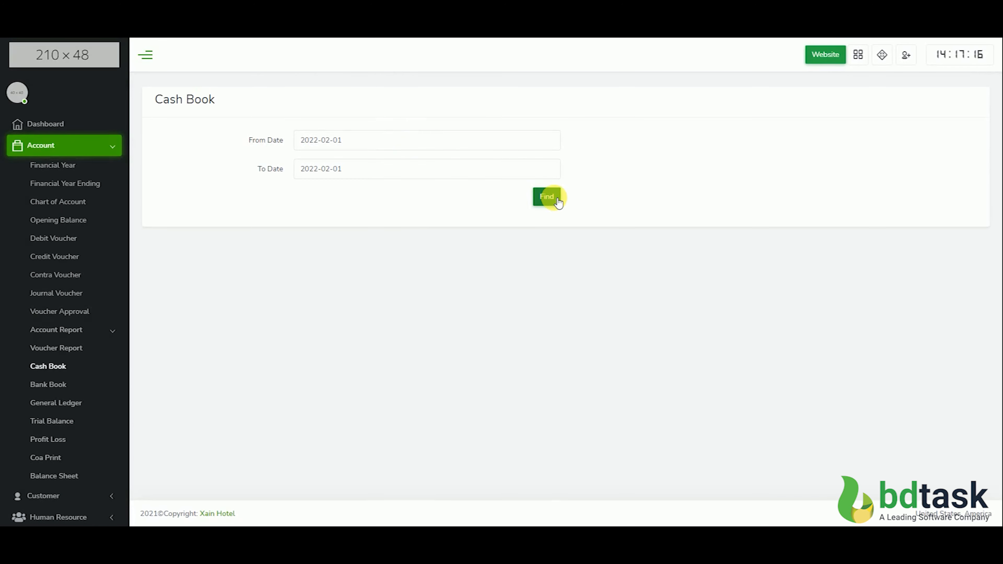
{"action": "left_click", "coordinate": [558, 201]}
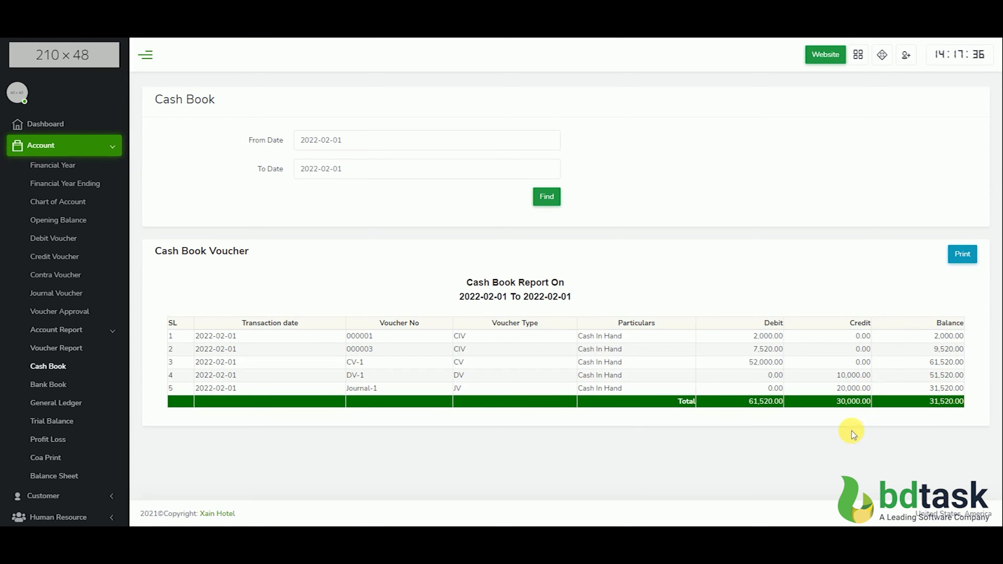
Generate the detailed general ledger for GL head Cash & Cash Equivalent, transaction head Cash In Hand, on 2022-02-01 and examine its debits and credits
{"action": "left_click", "coordinate": [59, 389]}
{"action": "left_click", "coordinate": [65, 403]}
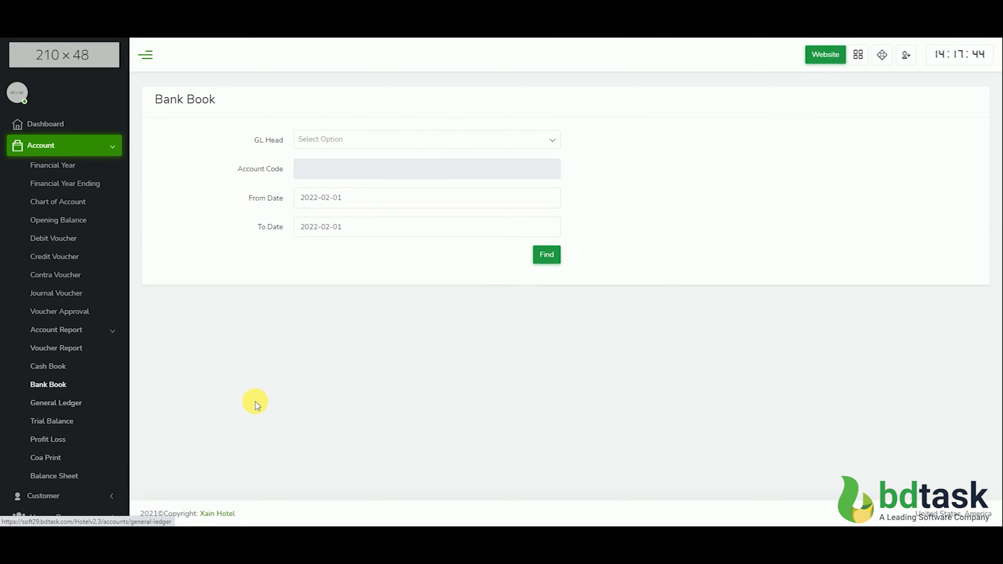
{"action": "left_click", "coordinate": [351, 140]}
{"action": "type", "text": "cash"}
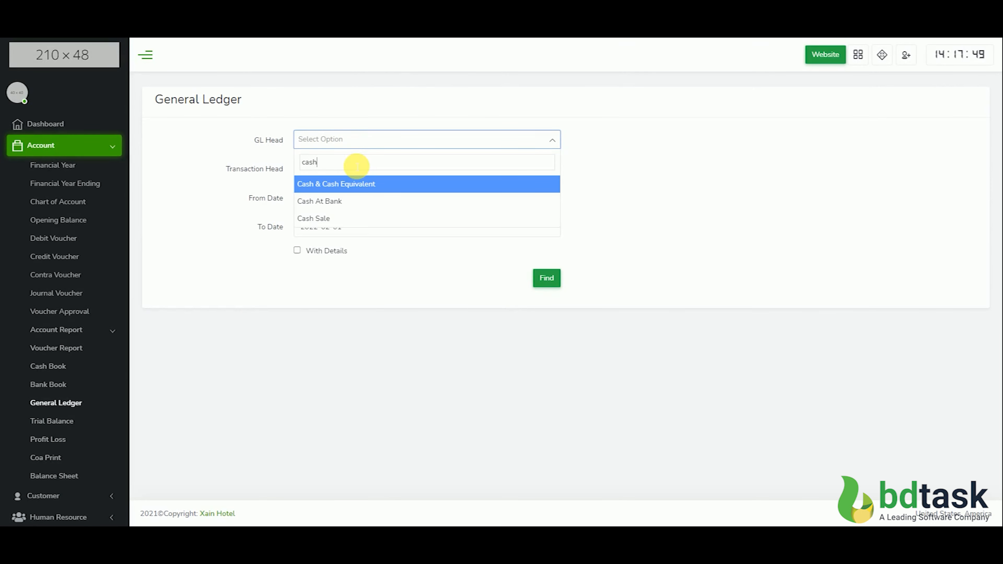
{"action": "left_click", "coordinate": [352, 184]}
{"action": "left_click", "coordinate": [335, 171]}
{"action": "left_click", "coordinate": [336, 227]}
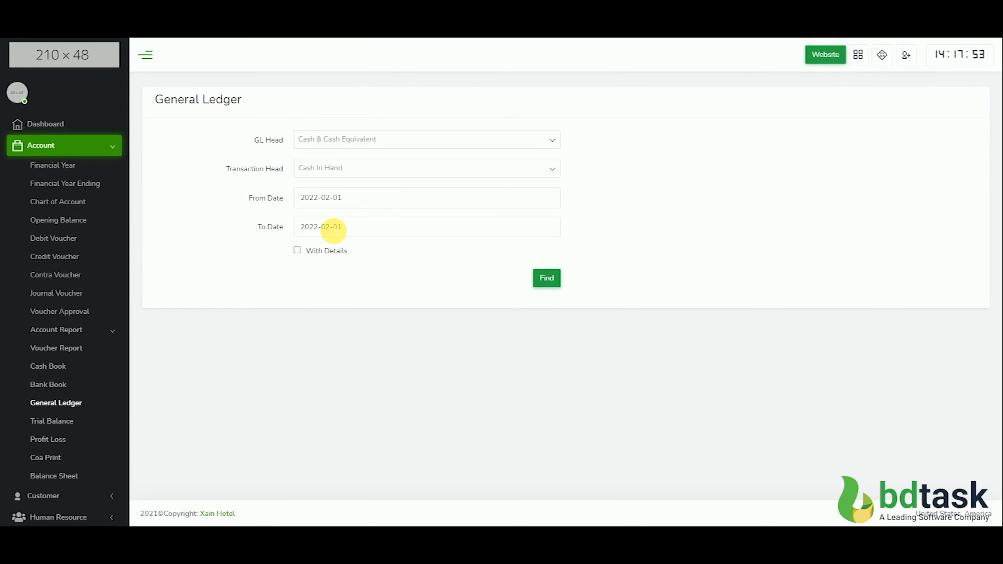
{"action": "left_click", "coordinate": [549, 280]}
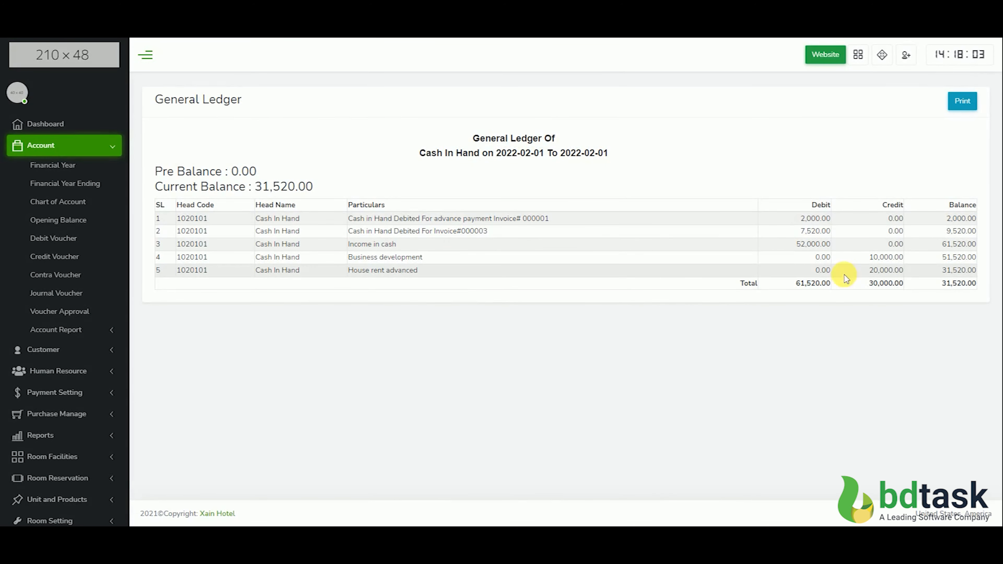
{"action": "left_click_drag", "start_coordinate": [884, 257], "coordinate": [888, 258]}
{"action": "left_click", "coordinate": [819, 250]}
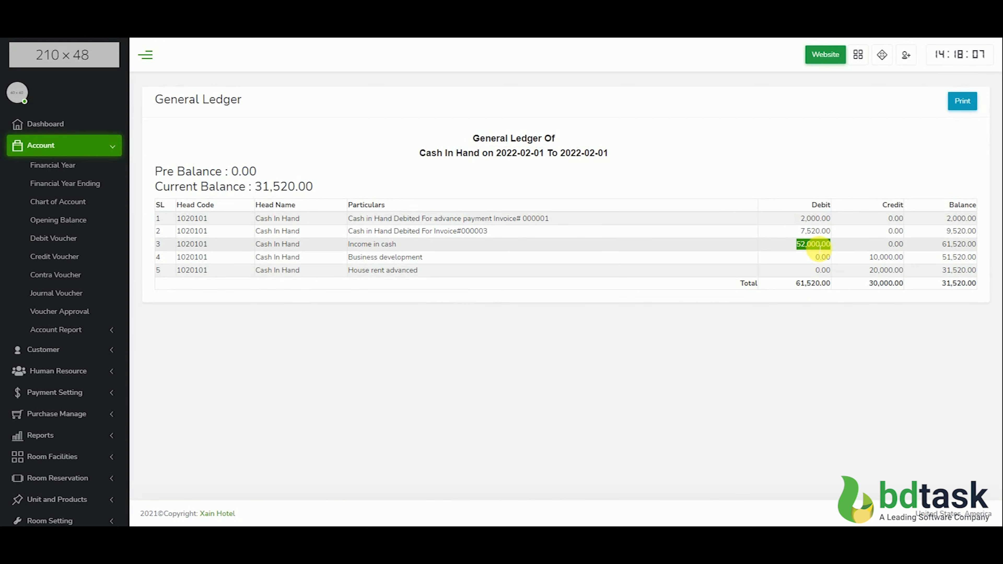
{"action": "left_click", "coordinate": [844, 294]}
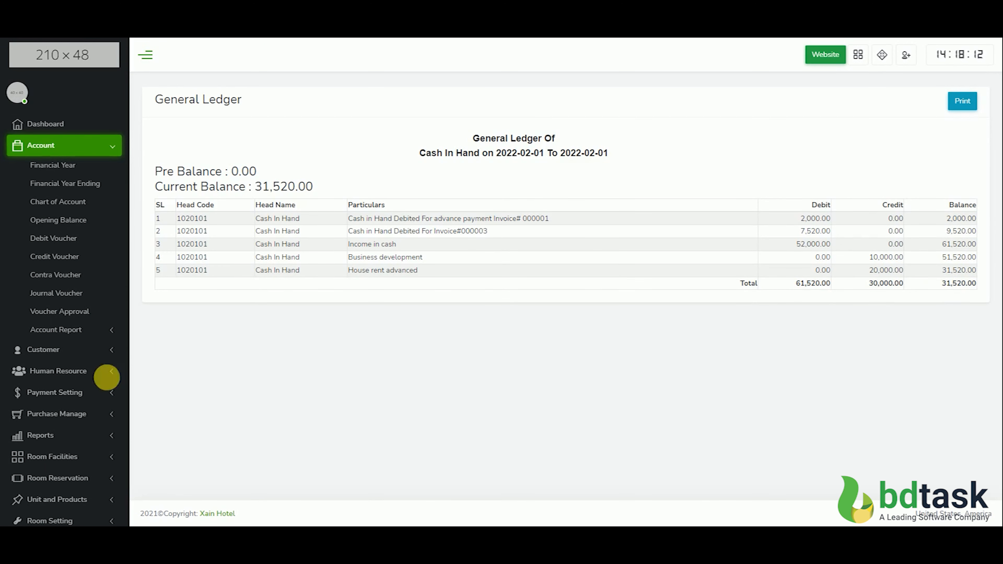
Generate the trial balance report from 2022-02-01 to 2022-02-01
{"action": "left_click", "coordinate": [69, 330]}
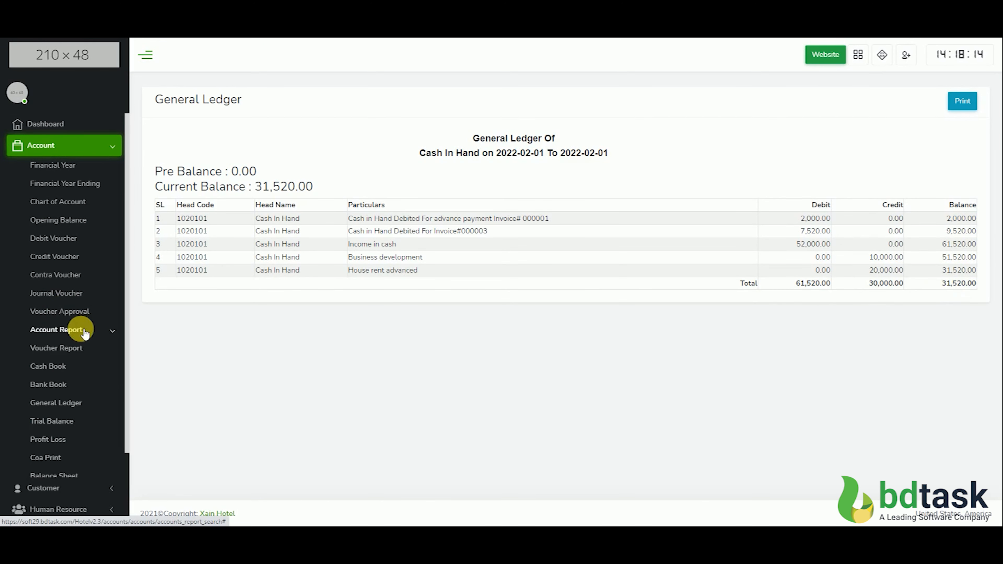
{"action": "left_click", "coordinate": [55, 421]}
{"action": "left_click", "coordinate": [545, 199]}
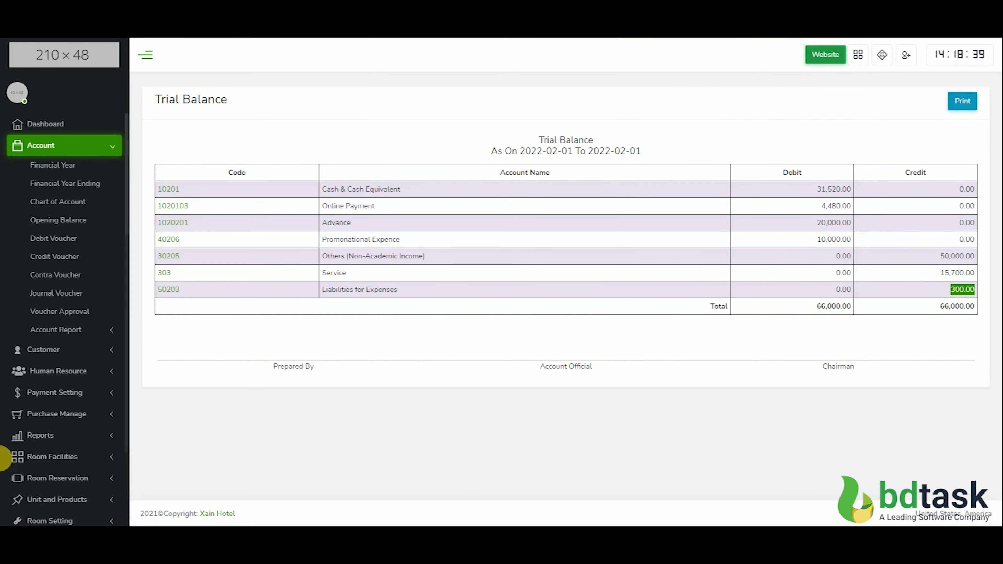
Generate the profit and loss statement for 2022-02-01 and examine the total income and final profit
{"action": "left_click", "coordinate": [65, 330]}
{"action": "left_click", "coordinate": [55, 439]}
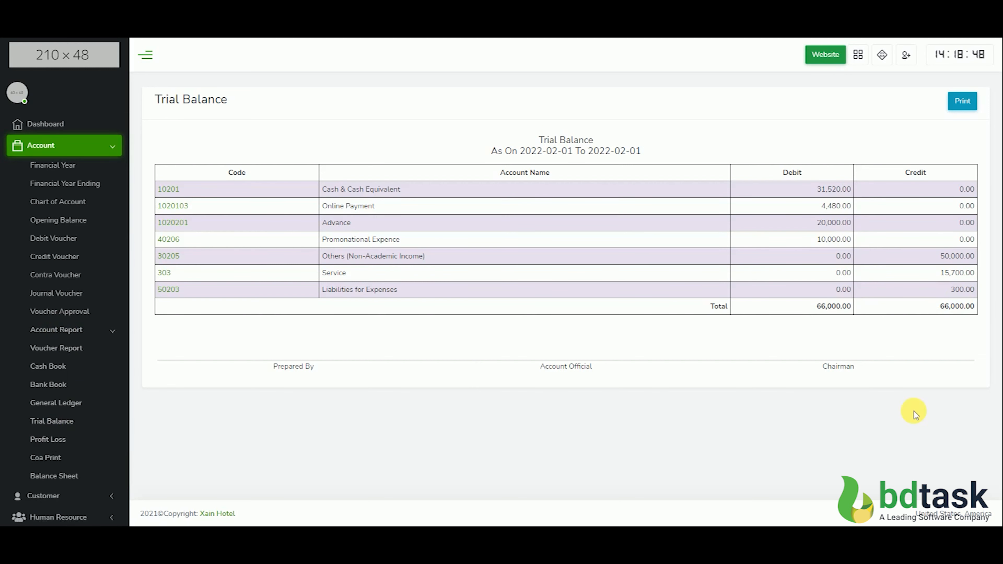
{"action": "left_click", "coordinate": [537, 220]}
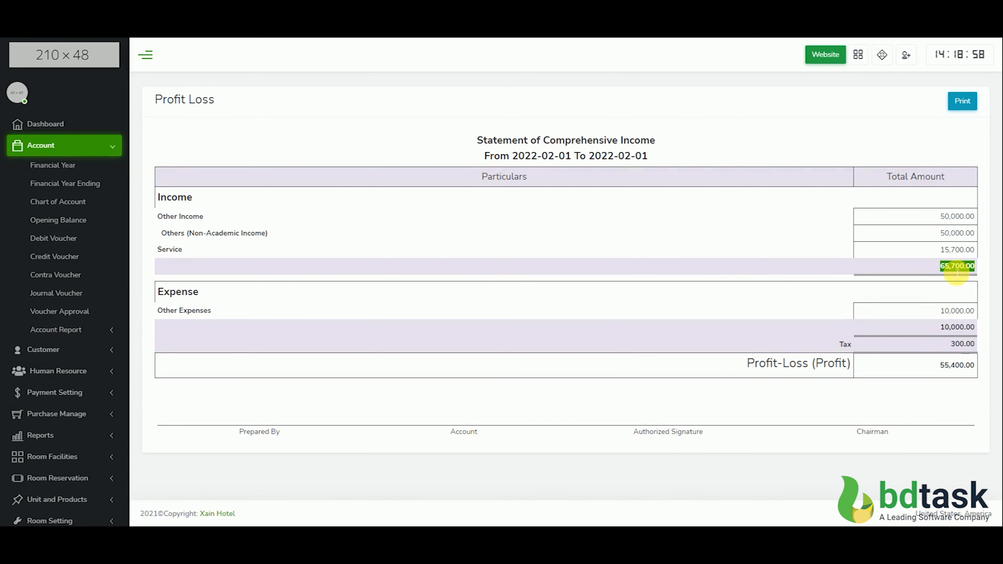
{"action": "left_click", "coordinate": [962, 370]}
Open the printable chart of accounts and look through its account heads
{"action": "left_click", "coordinate": [65, 329]}
{"action": "scroll", "coordinate": [65, 385], "scroll_direction": "down", "scroll_amount": 3}
{"action": "left_click", "coordinate": [52, 352]}
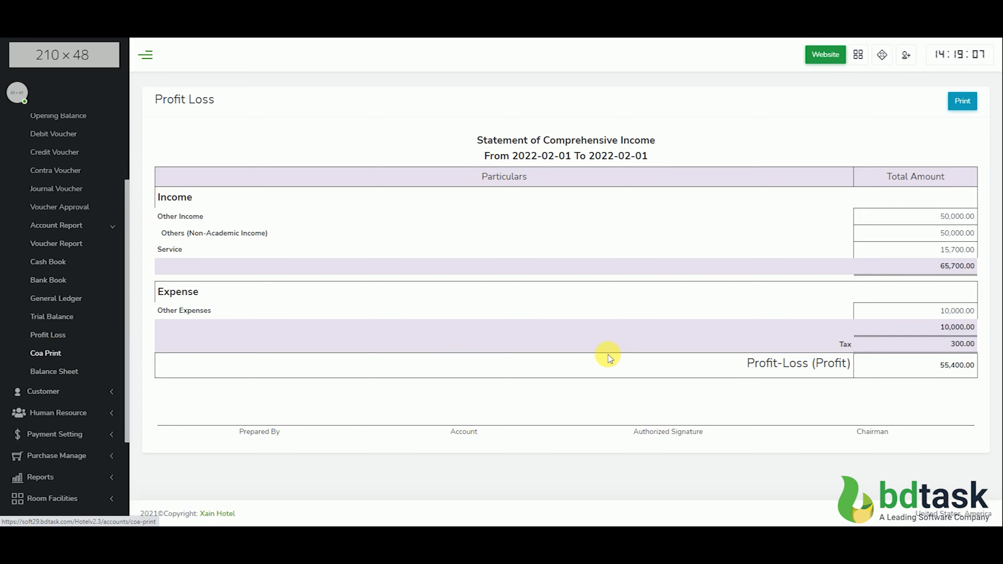
{"action": "scroll", "coordinate": [28, 419], "scroll_direction": "down", "scroll_amount": 3}
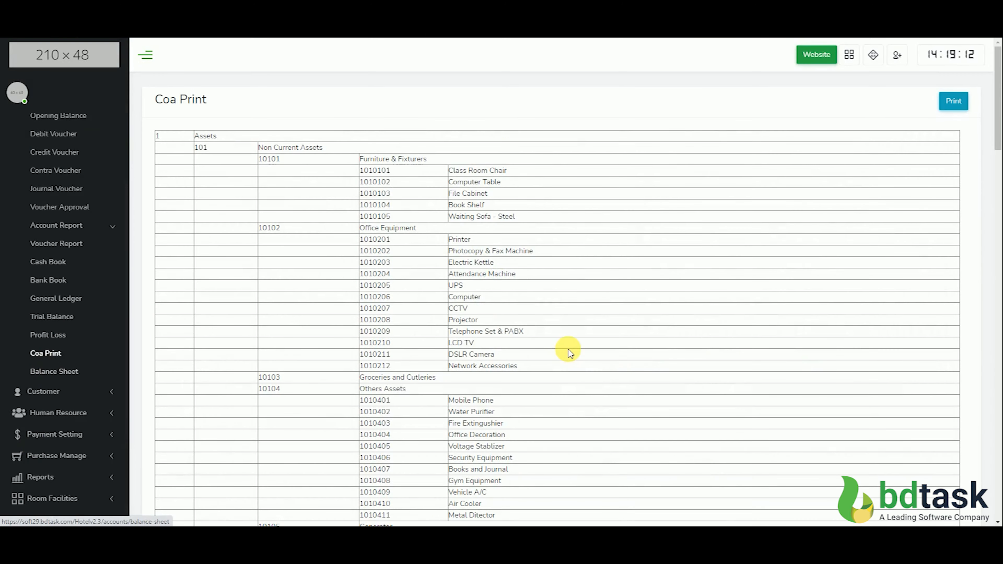
Examine the balance sheet's current assets, including Cash In Hand, Advance House Rent and the Total Current Asset amount
{"action": "scroll", "coordinate": [571, 364], "scroll_direction": "down", "scroll_amount": 10}
{"action": "scroll", "coordinate": [572, 364], "scroll_direction": "down", "scroll_amount": 5}
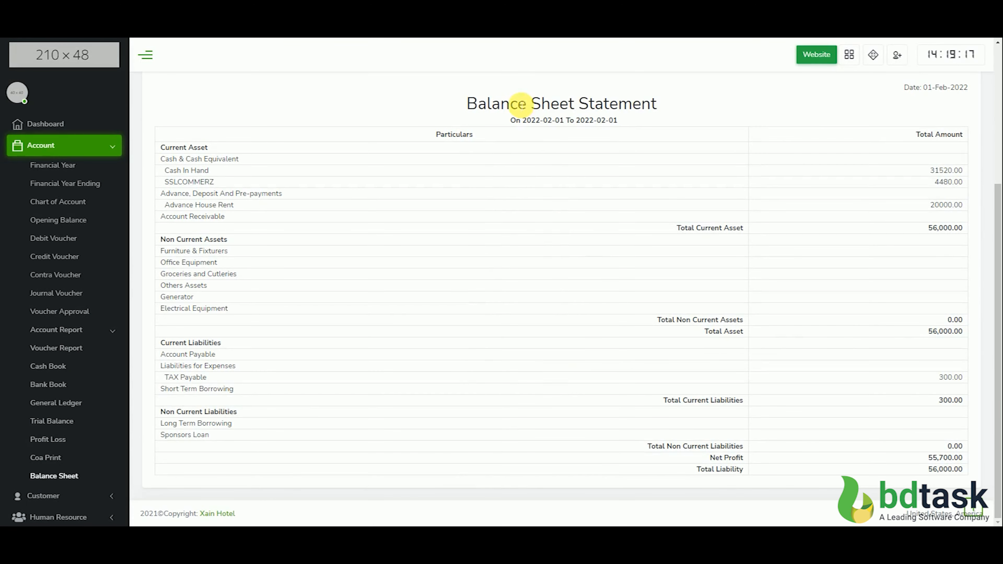
{"action": "triple_click", "coordinate": [525, 104]}
{"action": "left_click", "coordinate": [630, 175]}
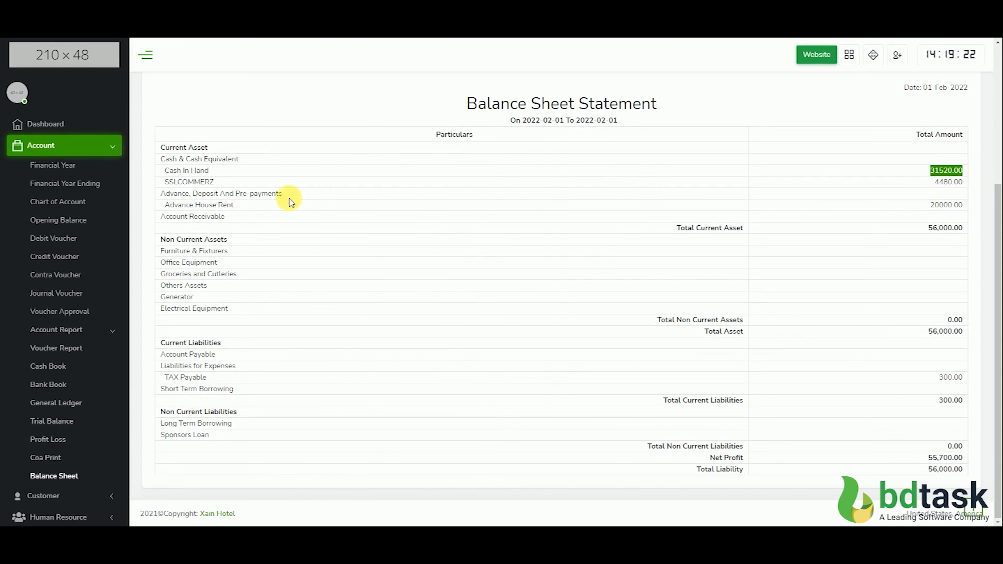
{"action": "left_click", "coordinate": [806, 189]}
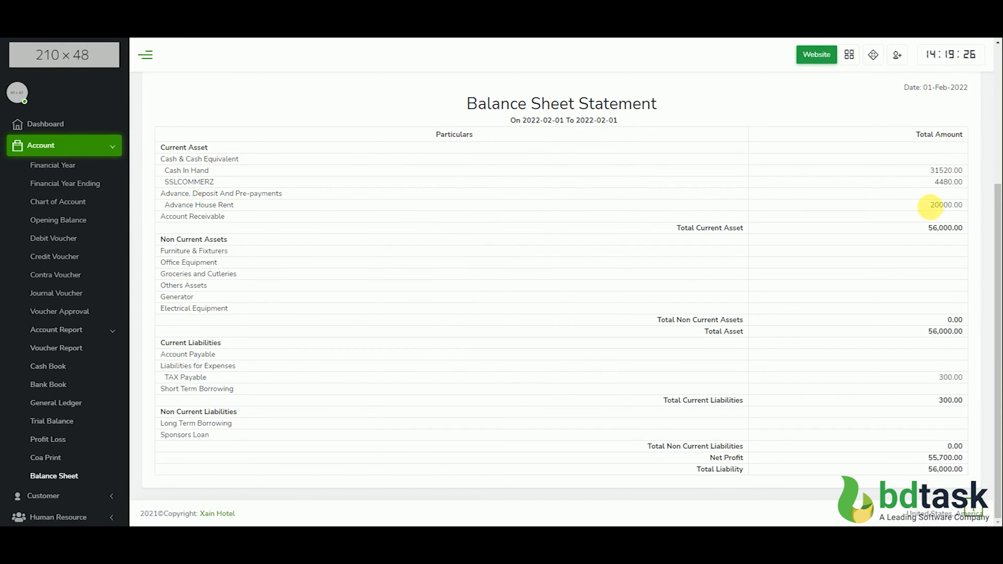
{"action": "double_click", "coordinate": [945, 228]}
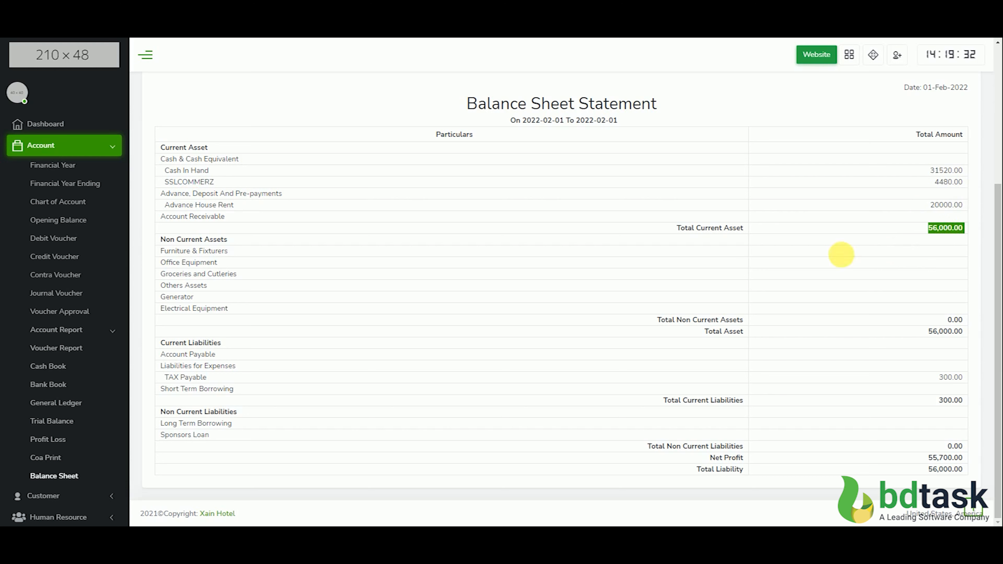
{"action": "triple_click", "coordinate": [223, 205]}
{"action": "left_click", "coordinate": [139, 297]}
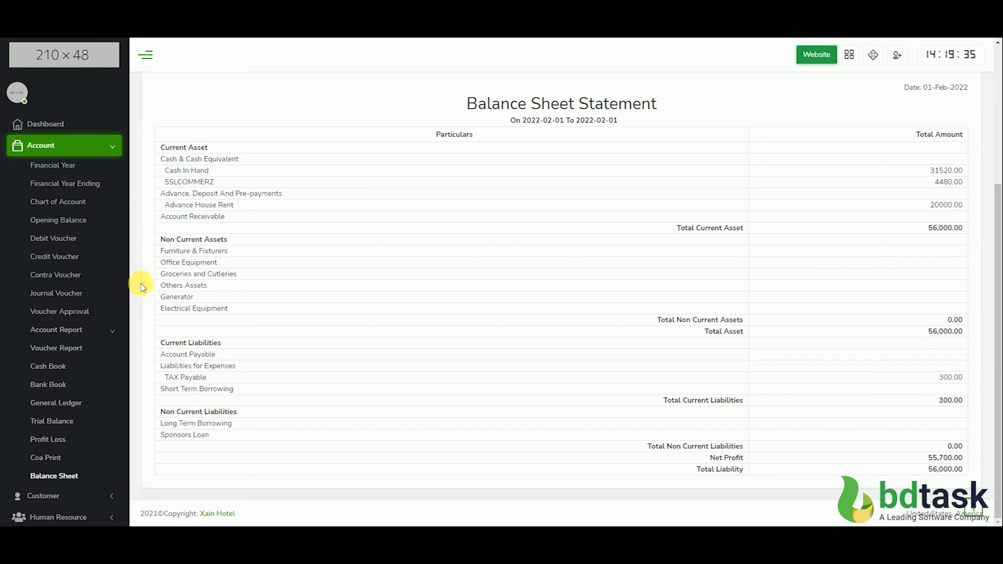
Examine the balance sheet's TAX Payable liability and compare Total Asset with Total Liability
{"action": "triple_click", "coordinate": [295, 381]}
{"action": "double_click", "coordinate": [951, 376]}
{"action": "double_click", "coordinate": [945, 331]}
{"action": "double_click", "coordinate": [950, 469]}
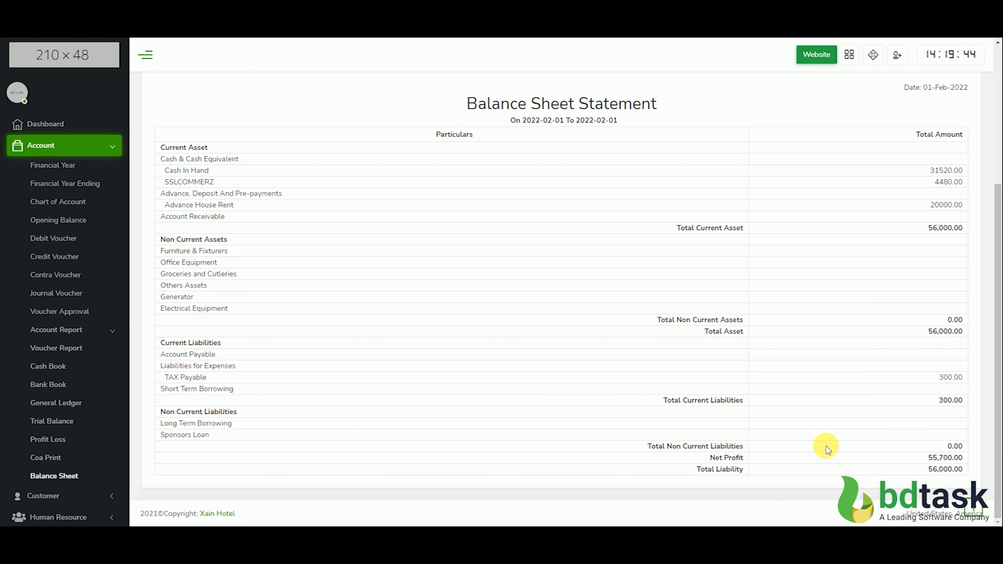
{"action": "left_click", "coordinate": [102, 330]}
{"action": "left_click", "coordinate": [102, 331]}
{"action": "scroll", "coordinate": [81, 418], "scroll_direction": "down", "scroll_amount": 5}
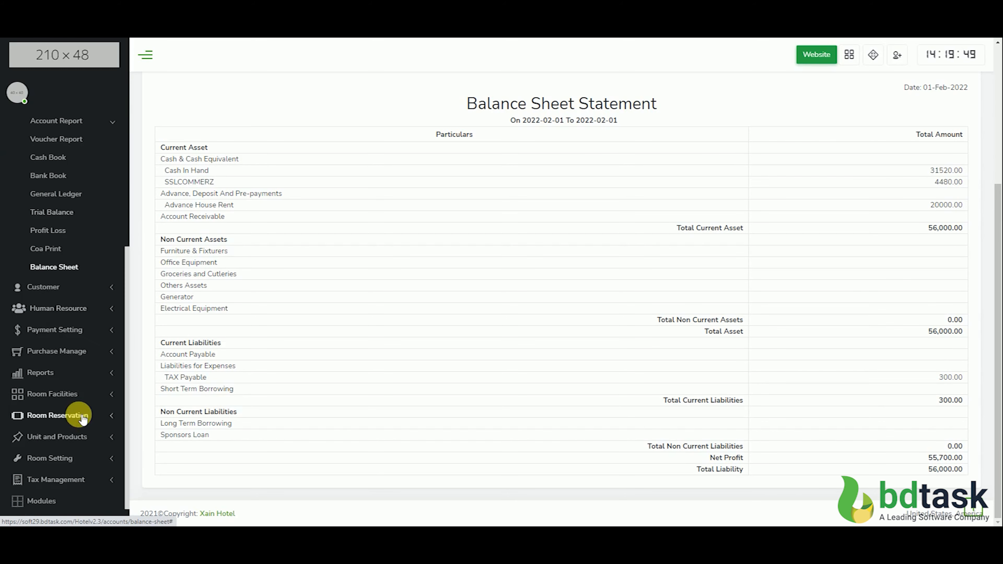
{"action": "scroll", "coordinate": [79, 418], "scroll_direction": "up", "scroll_amount": 5}
{"action": "left_click", "coordinate": [78, 331]}
{"action": "left_click", "coordinate": [74, 146]}
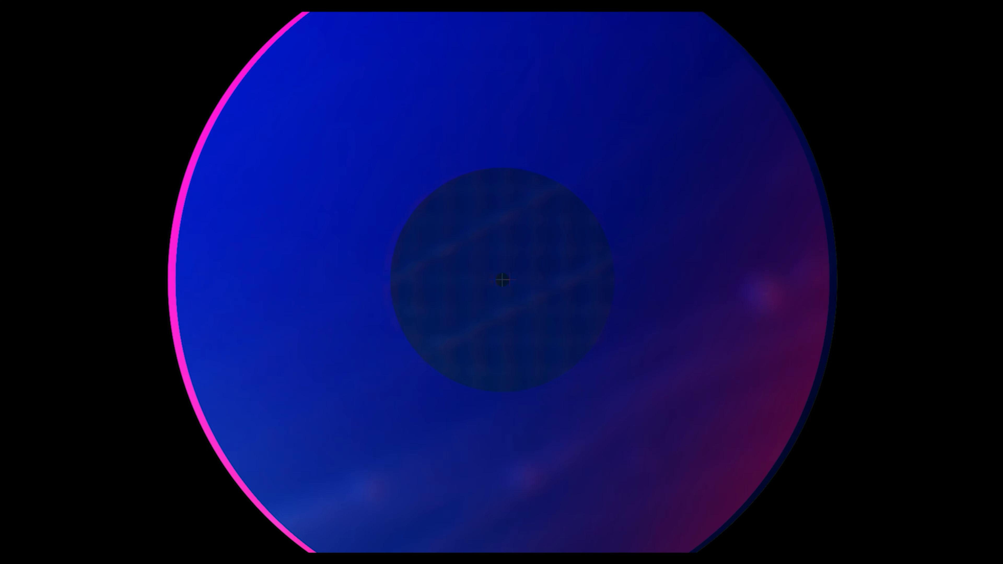